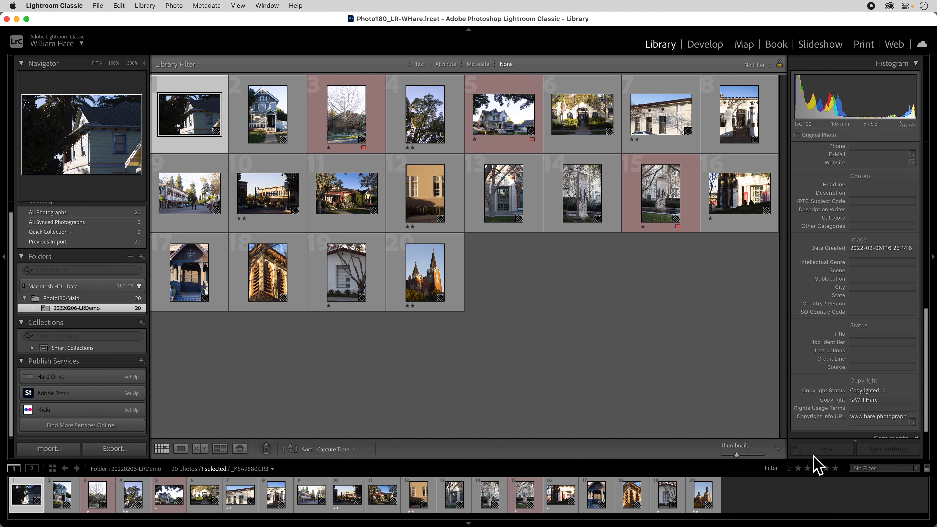
Filter to photos rated two stars and higher and put them all in a new subfolder named Picks inside 20220206-LRDemo
{"action": "left_click", "coordinate": [808, 468]}
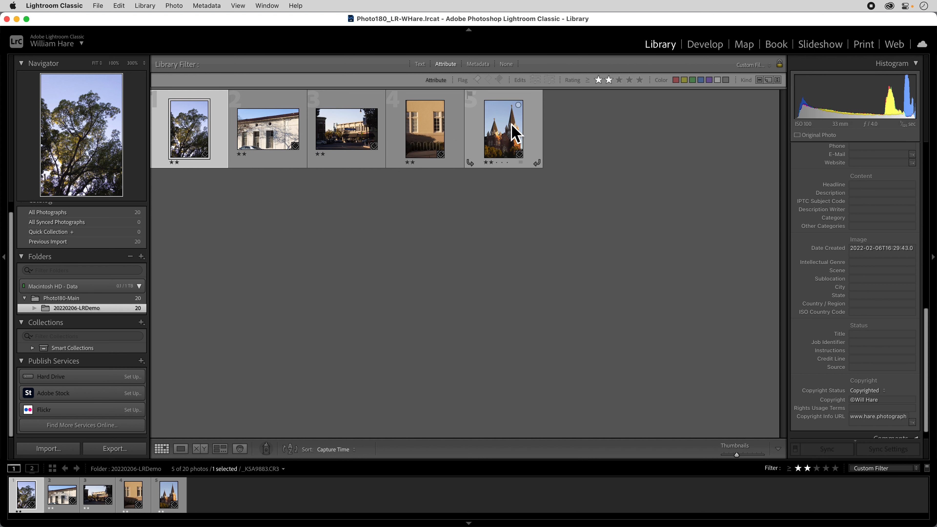
{"action": "key", "text": "super+a"}
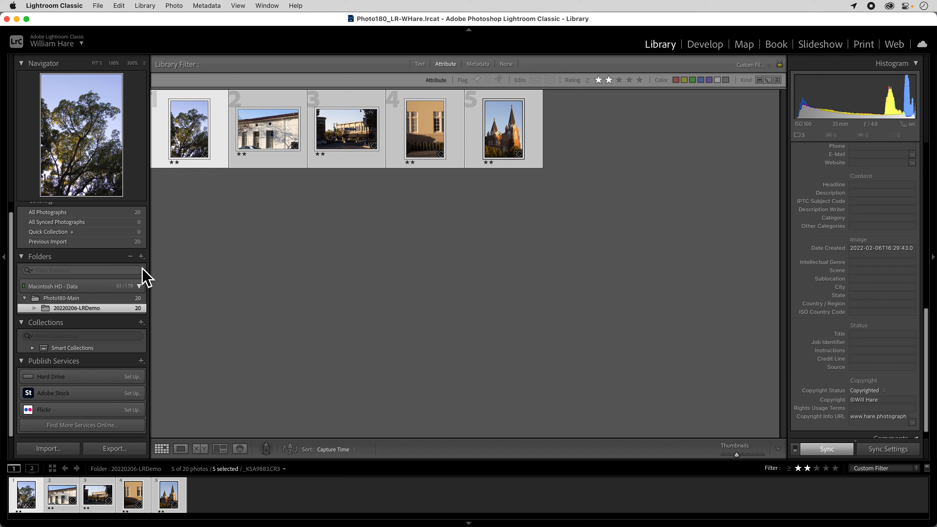
{"action": "left_click", "coordinate": [141, 257]}
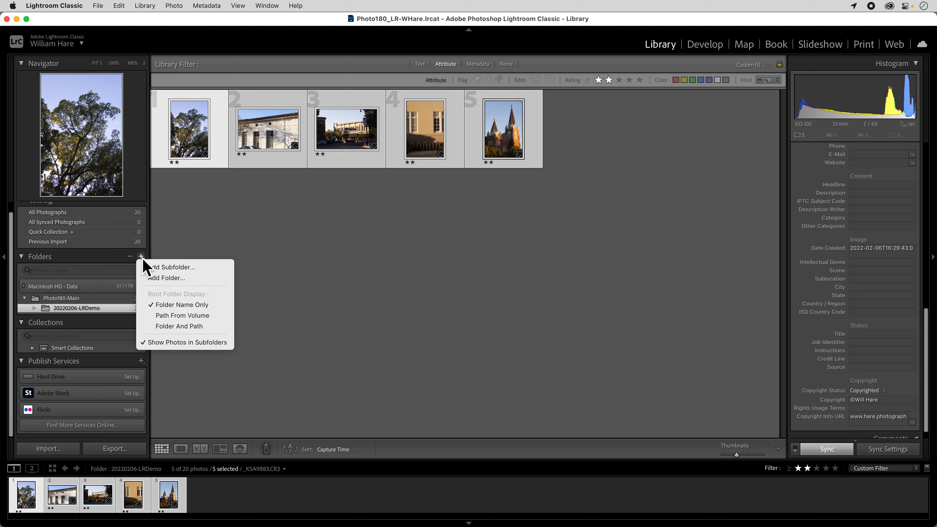
{"action": "left_click", "coordinate": [169, 269]}
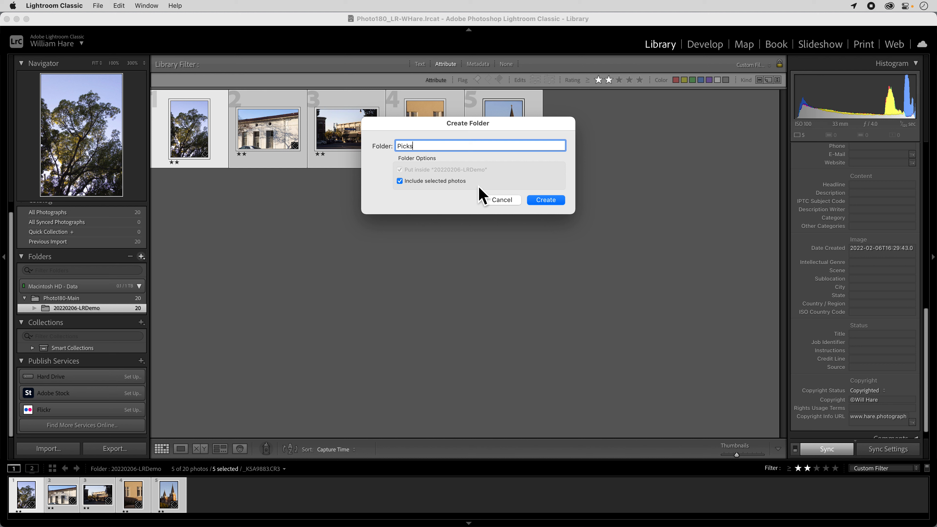
{"action": "left_click", "coordinate": [546, 200]}
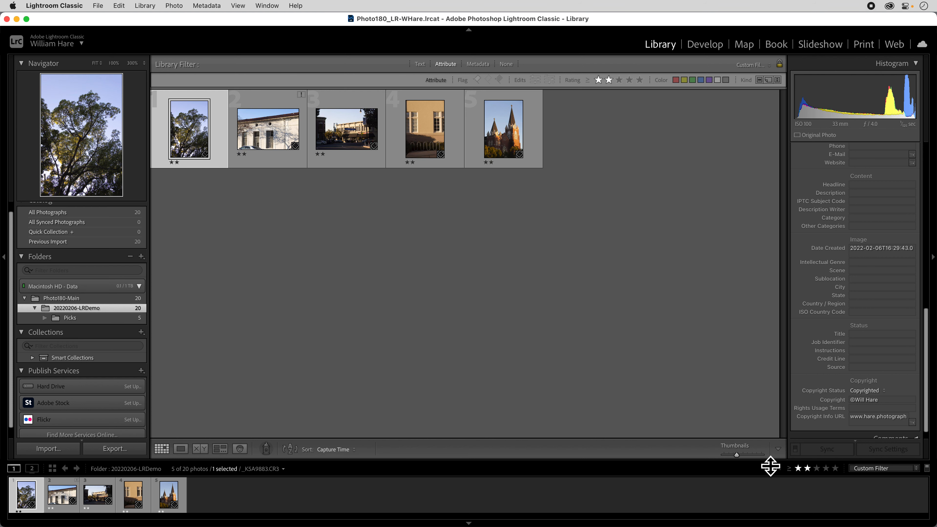
Clear the star rating filter and show the contents of the Picks subfolder
{"action": "left_click", "coordinate": [807, 469]}
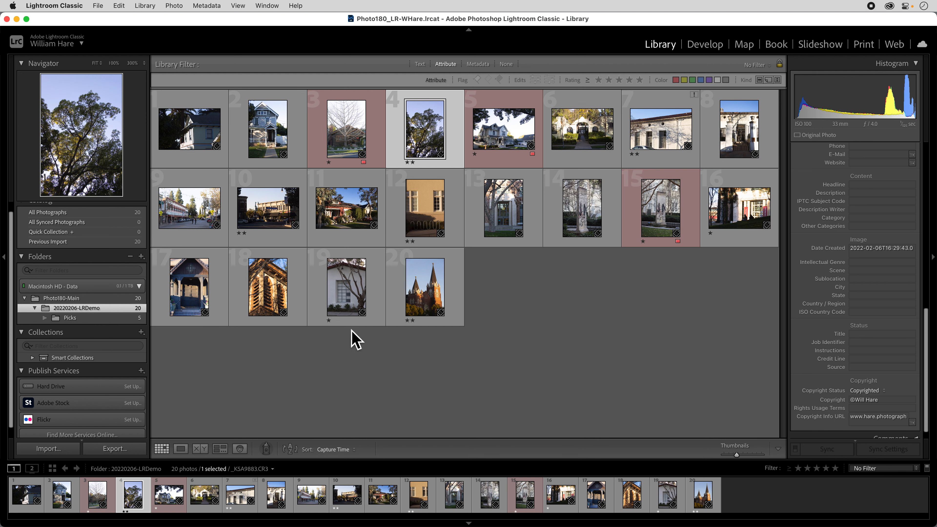
{"action": "left_click", "coordinate": [85, 320]}
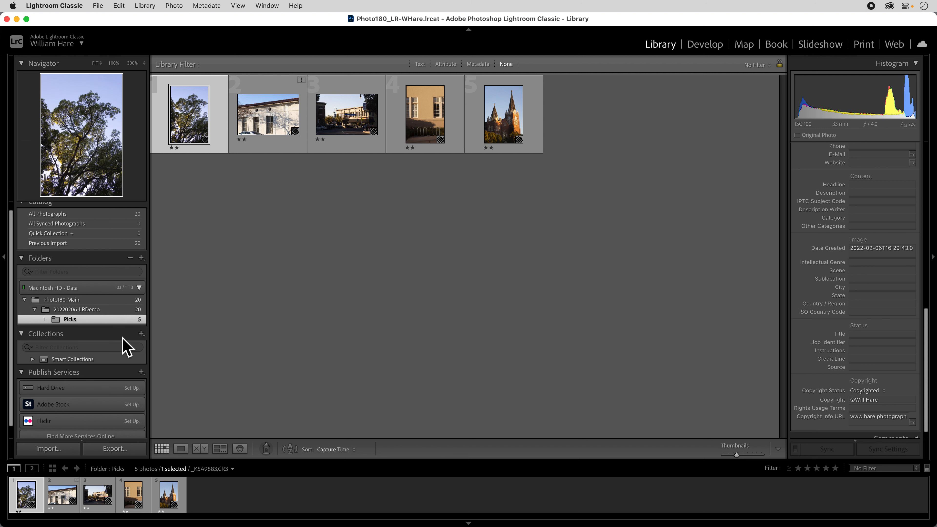
Switch to Finder and examine the files in Photo180-Main/20220206-LRDemo/Picks, returning to Lightroom Classic with no photo selected
{"action": "key", "text": "super+Tab"}
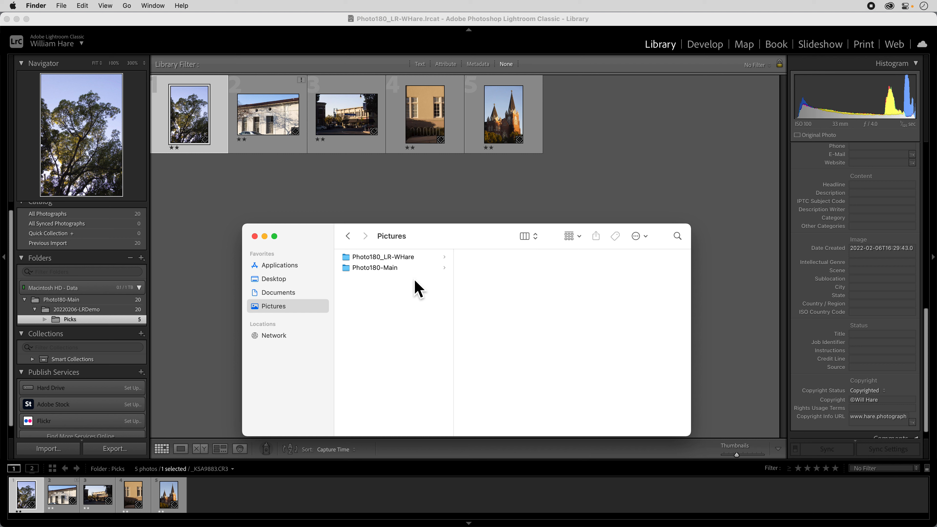
{"action": "left_click", "coordinate": [381, 268]}
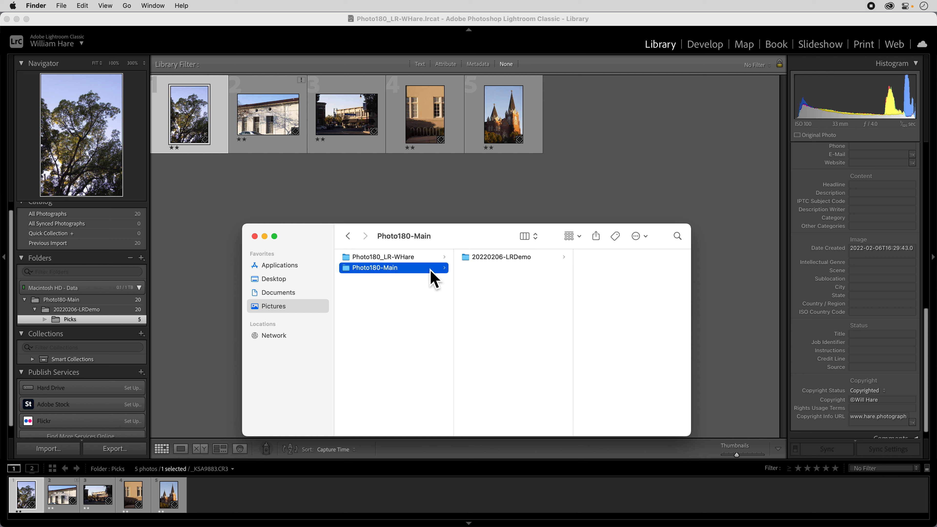
{"action": "left_click", "coordinate": [513, 258]}
{"action": "left_click", "coordinate": [513, 258]}
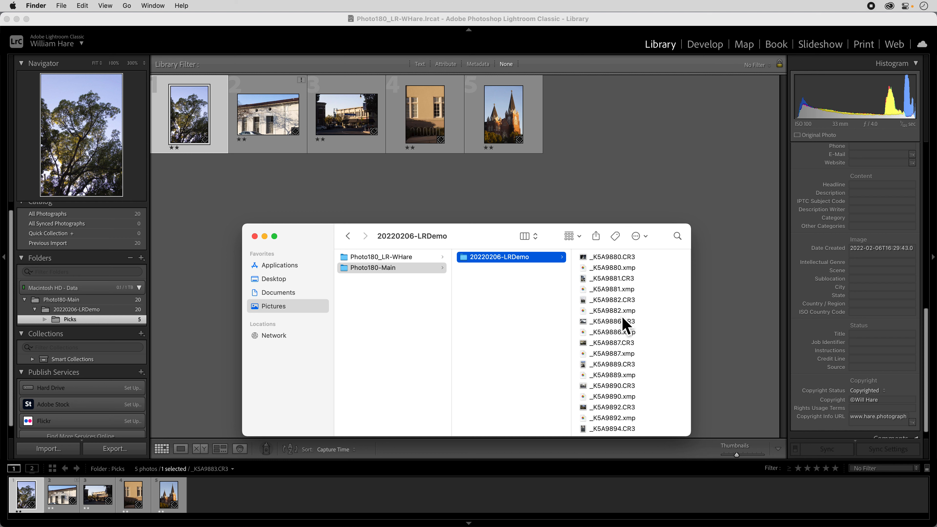
{"action": "scroll", "coordinate": [621, 325], "scroll_direction": "down", "scroll_amount": 5}
{"action": "left_click", "coordinate": [606, 436]}
{"action": "left_click", "coordinate": [604, 428]}
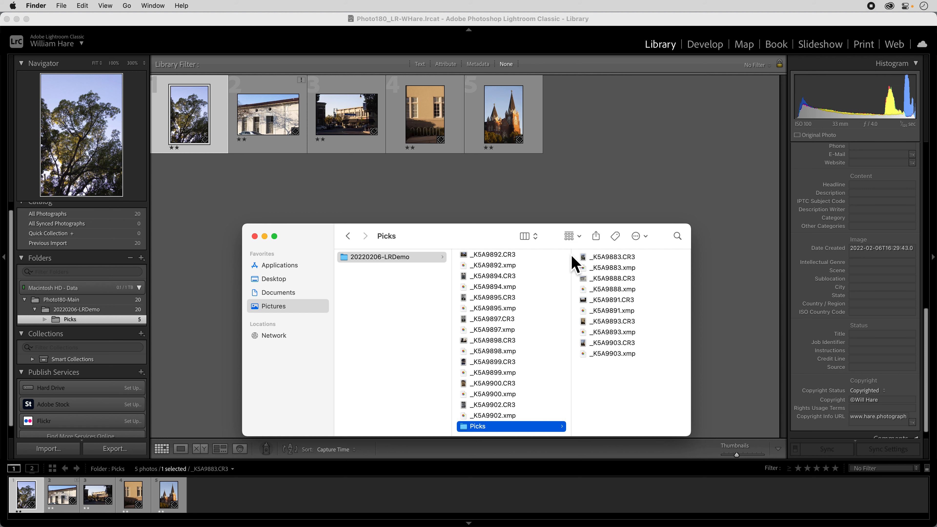
{"action": "left_click", "coordinate": [582, 203]}
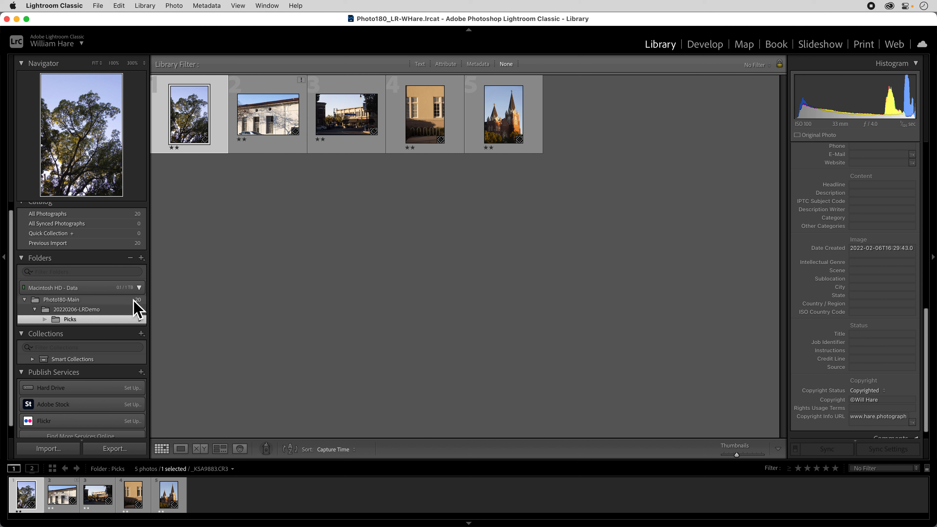
{"action": "left_click", "coordinate": [259, 268]}
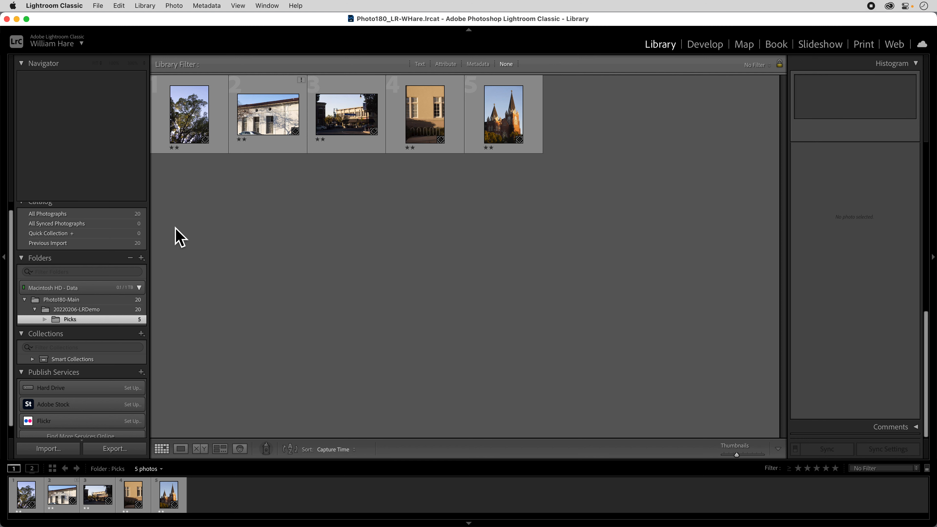
Switch to Finder and move _K5A9903.CR3 and _K5A9903.xmp from Picks up into the 20220206-LRDemo folder
{"action": "key", "text": "super+Tab"}
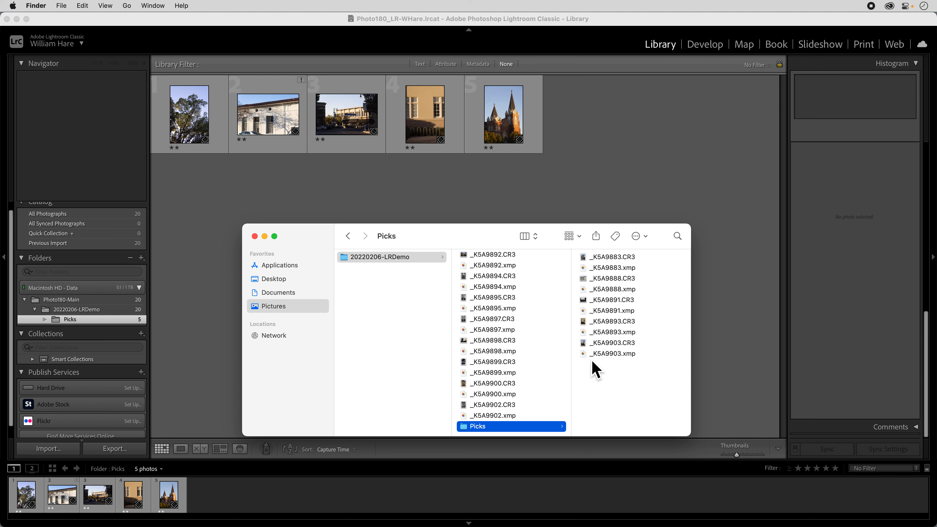
{"action": "left_click_drag", "start_coordinate": [640, 374], "coordinate": [619, 346]}
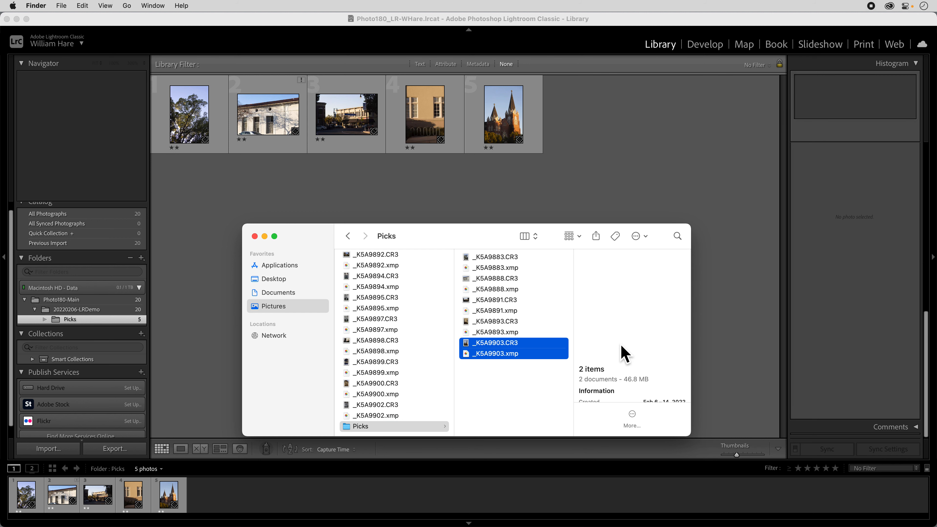
{"action": "left_click_drag", "start_coordinate": [504, 349], "coordinate": [437, 353]}
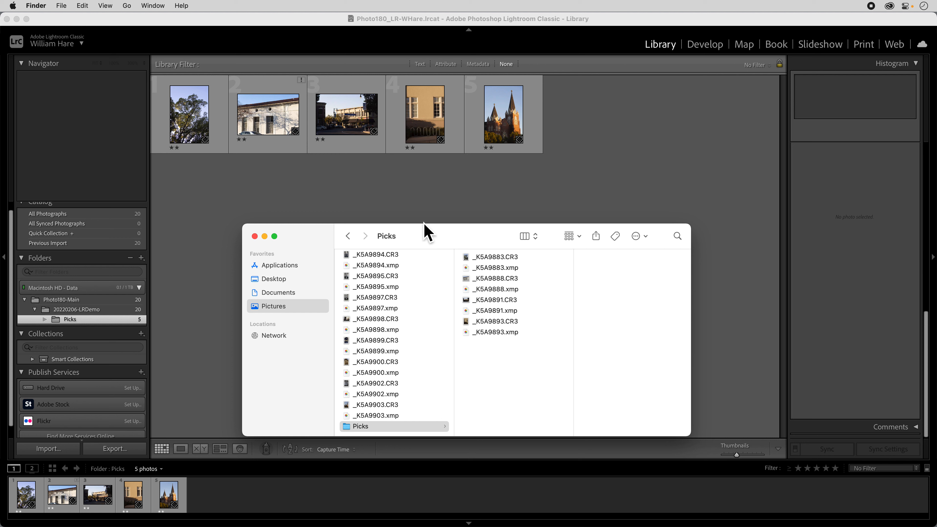
Switch back to Lightroom Classic and relink the missing church photo to _K5A9903.CR3 in the 20220206-LRDemo folder
{"action": "left_click", "coordinate": [420, 209]}
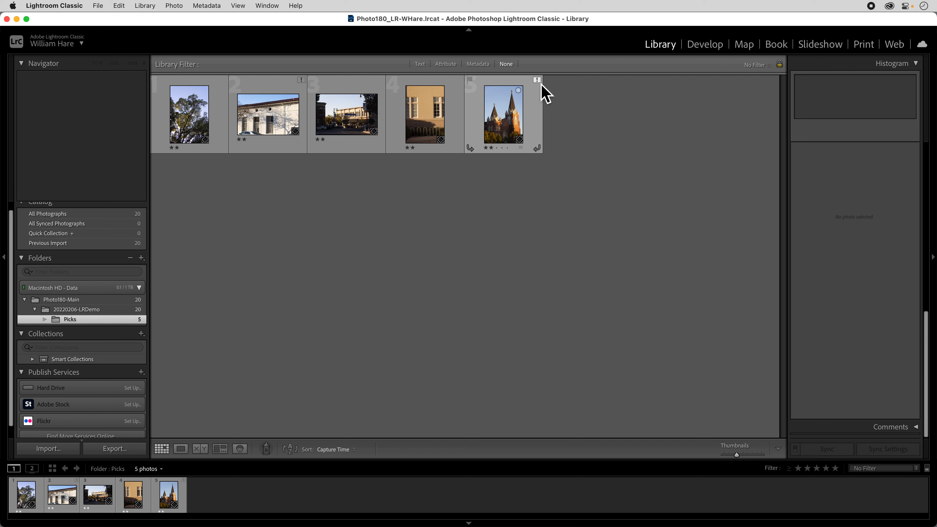
{"action": "mouse_move", "coordinate": [541, 84]}
{"action": "left_click", "coordinate": [540, 84]}
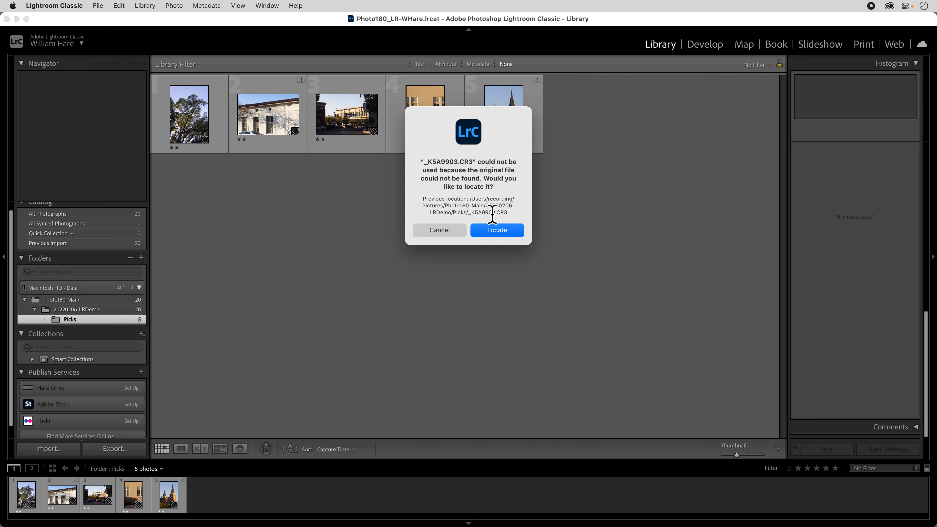
{"action": "left_click", "coordinate": [505, 235]}
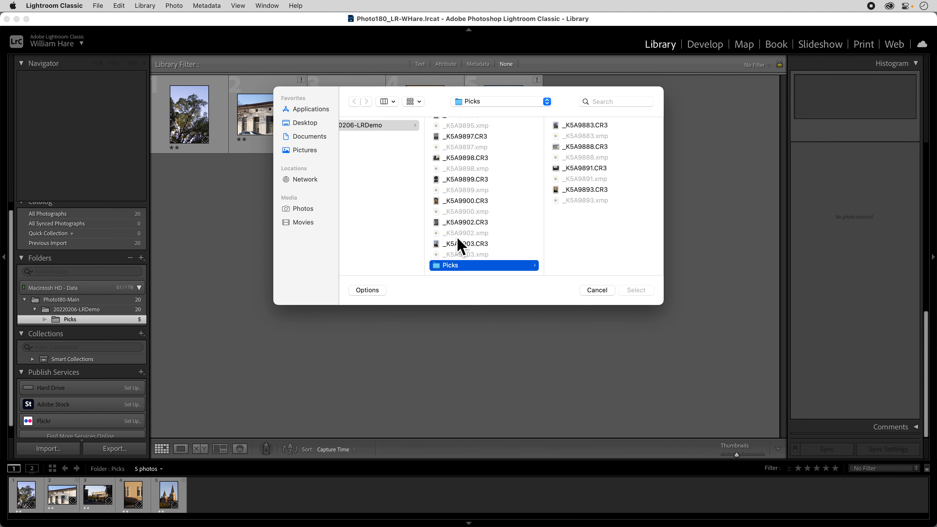
{"action": "left_click_drag", "start_coordinate": [446, 101], "coordinate": [450, 192]}
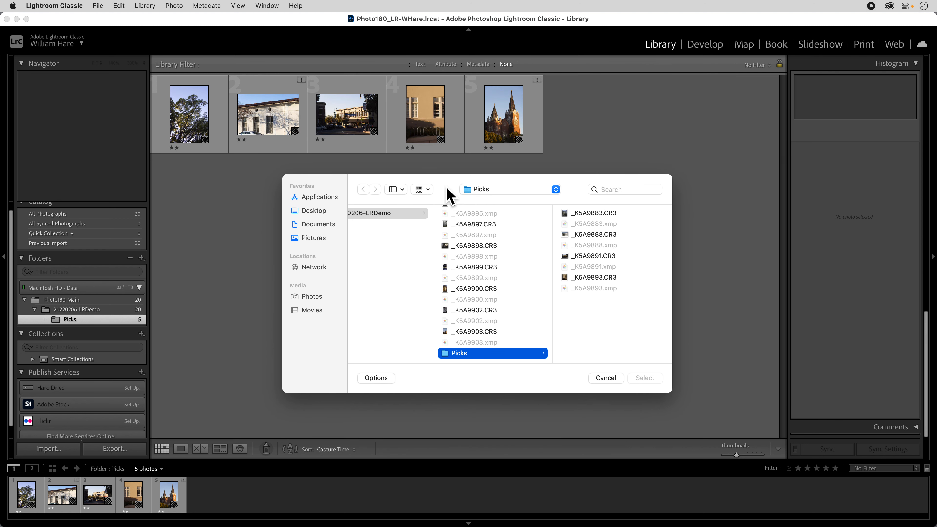
{"action": "left_click", "coordinate": [478, 333]}
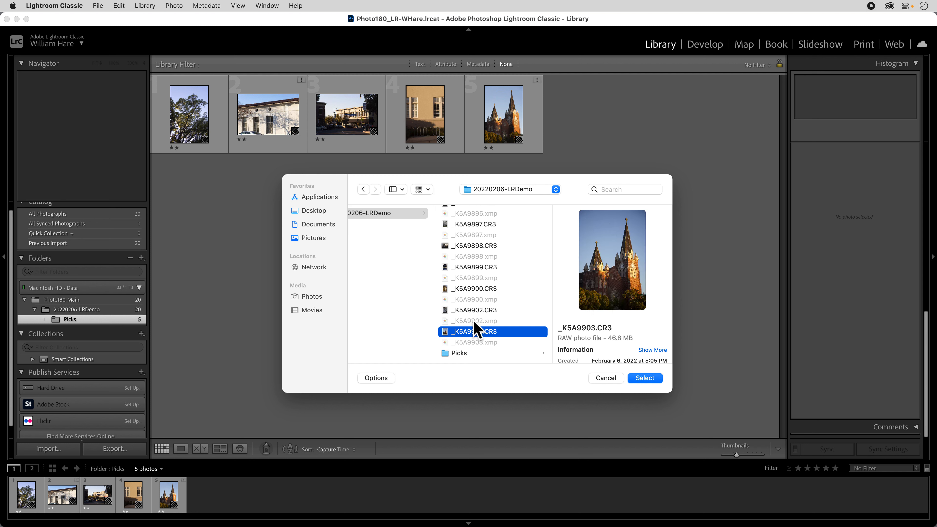
{"action": "left_click", "coordinate": [648, 379]}
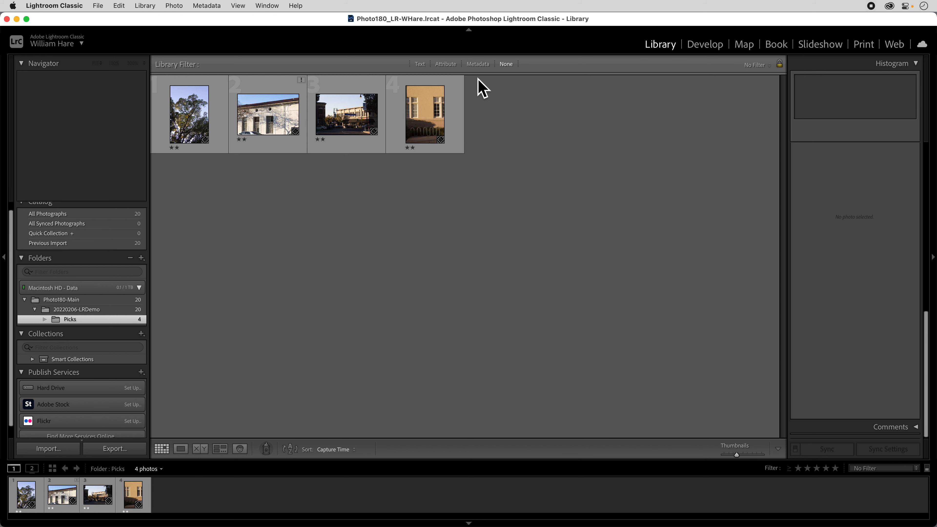
Check the 20220206-LRDemo folder, return to Picks, and try to move the tree photo onto the Picks folder
{"action": "left_click", "coordinate": [107, 310]}
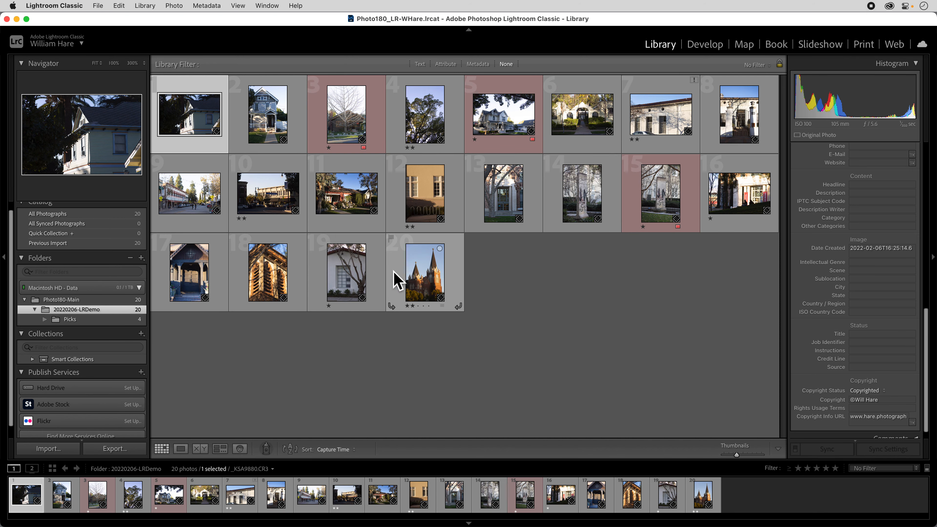
{"action": "left_click", "coordinate": [94, 319]}
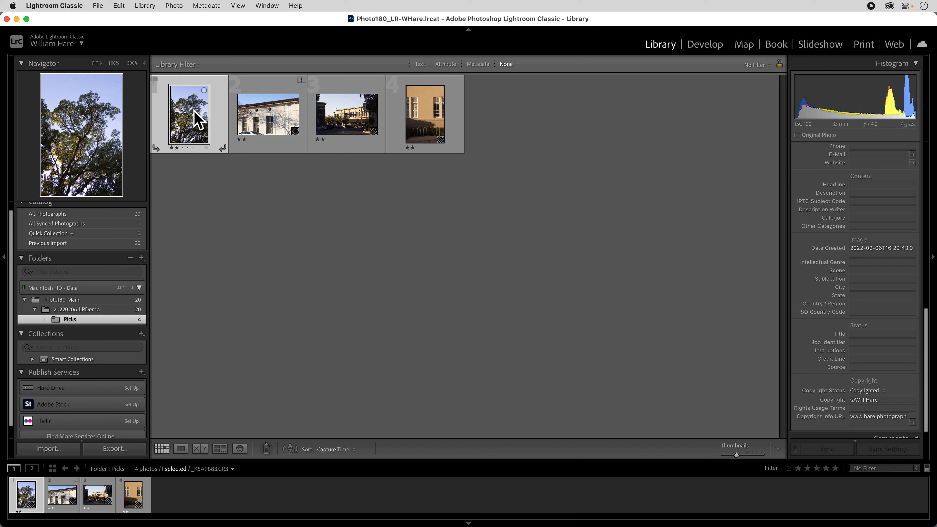
{"action": "mouse_move", "coordinate": [192, 110]}
{"action": "left_mouse_down"}
{"action": "mouse_move", "coordinate": [174, 120]}
{"action": "mouse_move", "coordinate": [193, 115]}
{"action": "left_mouse_up"}
{"action": "left_click_drag", "start_coordinate": [189, 111], "coordinate": [101, 322]}
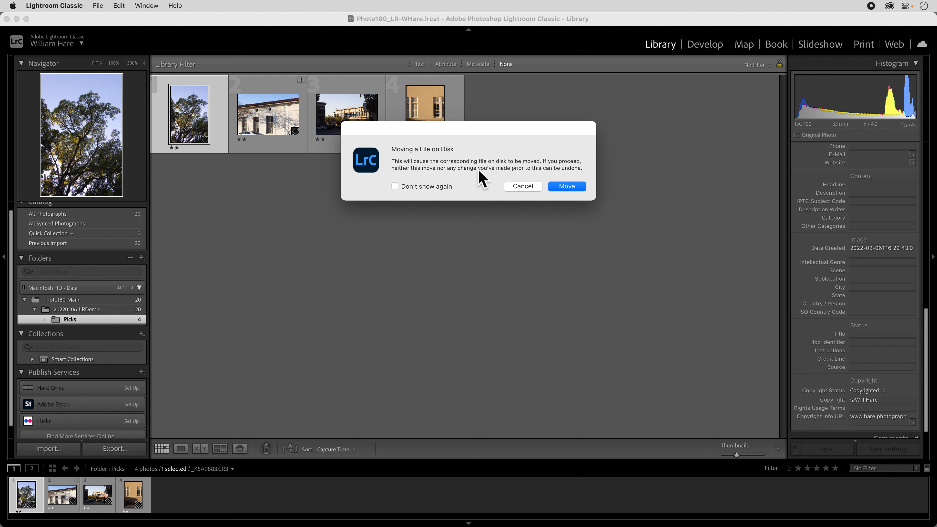
{"action": "left_click", "coordinate": [573, 189]}
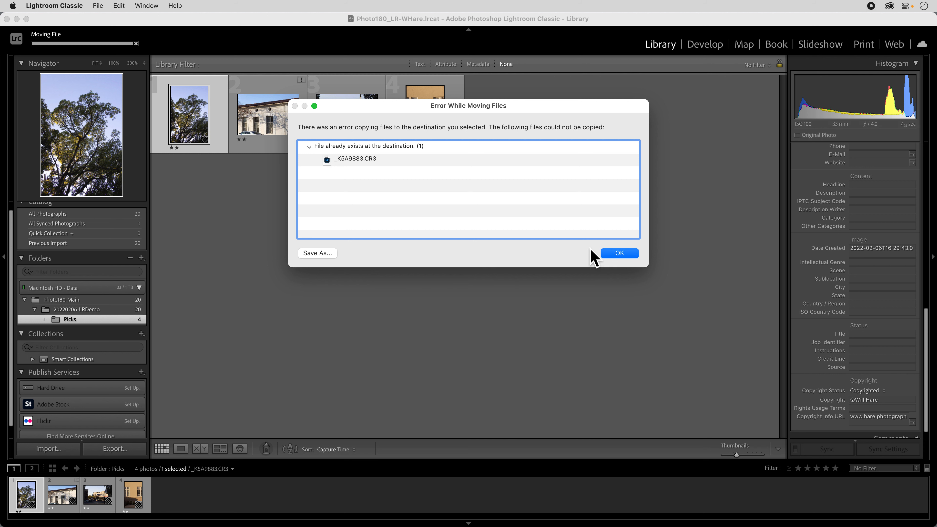
{"action": "left_click", "coordinate": [615, 255]}
Move the tree photo and the other three photos from Picks into 20220206-LRDemo, and remove the empty Picks folder
{"action": "left_click_drag", "start_coordinate": [194, 126], "coordinate": [76, 309]}
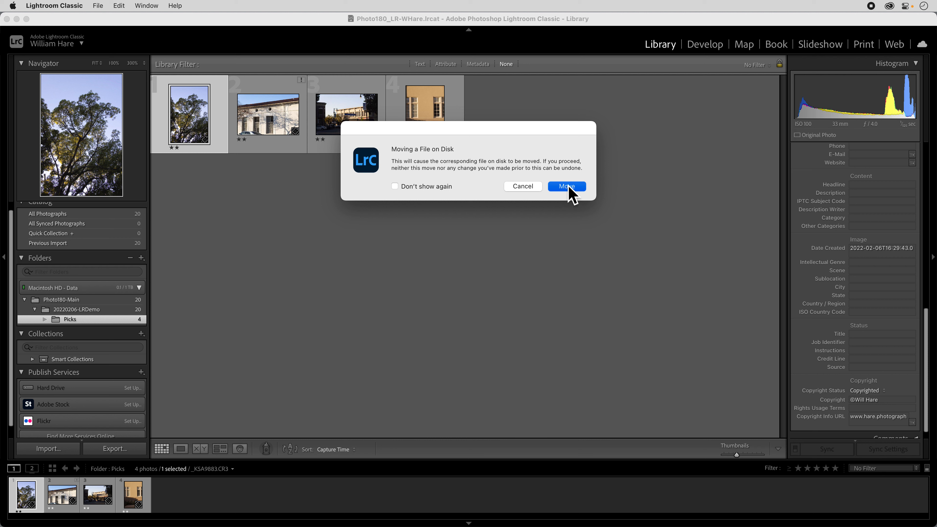
{"action": "left_click", "coordinate": [571, 195]}
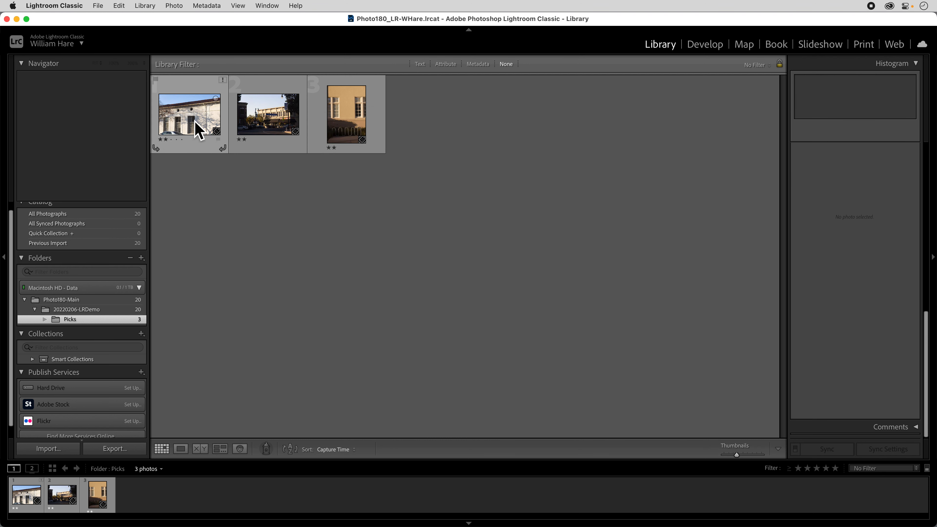
{"action": "left_click", "coordinate": [198, 124]}
{"action": "right_click", "coordinate": [353, 128]}
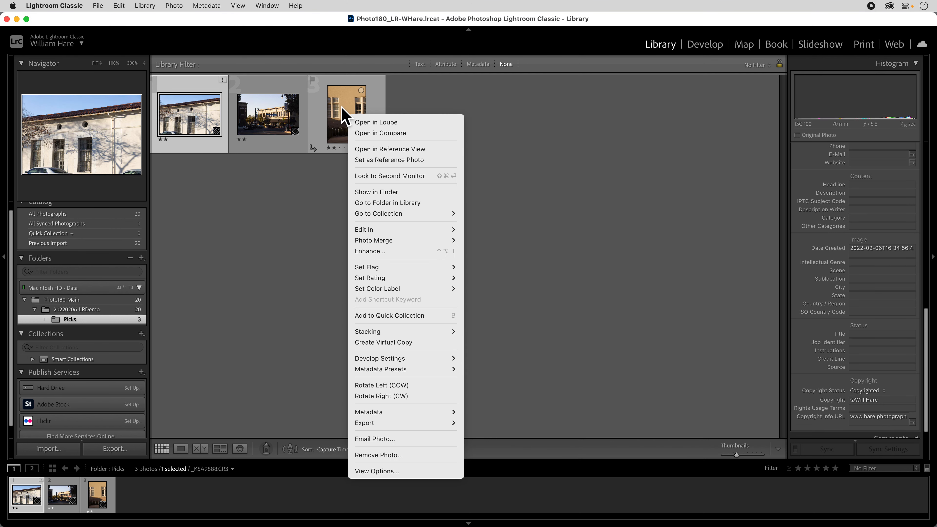
{"action": "key", "text": "Escape"}
{"action": "key", "text": "super+a"}
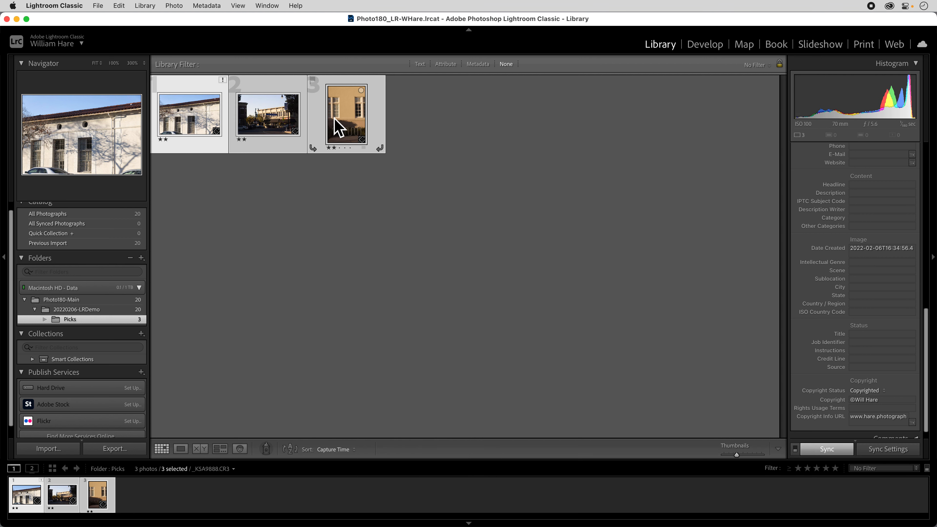
{"action": "left_click_drag", "start_coordinate": [279, 112], "coordinate": [130, 294]}
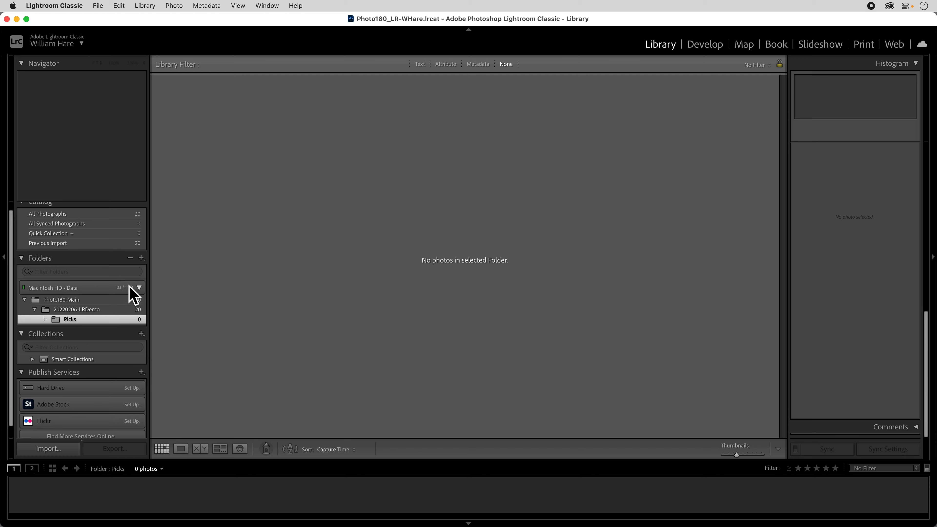
{"action": "left_click", "coordinate": [131, 257]}
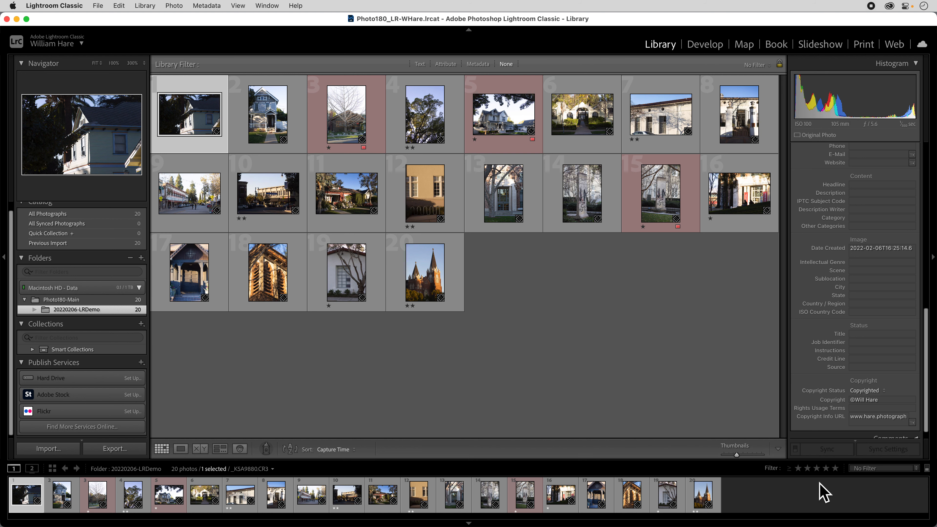
Filter the folder to two stars and higher, and create a collection named Assignment 1 Picks from all the filtered photos
{"action": "left_click", "coordinate": [807, 469]}
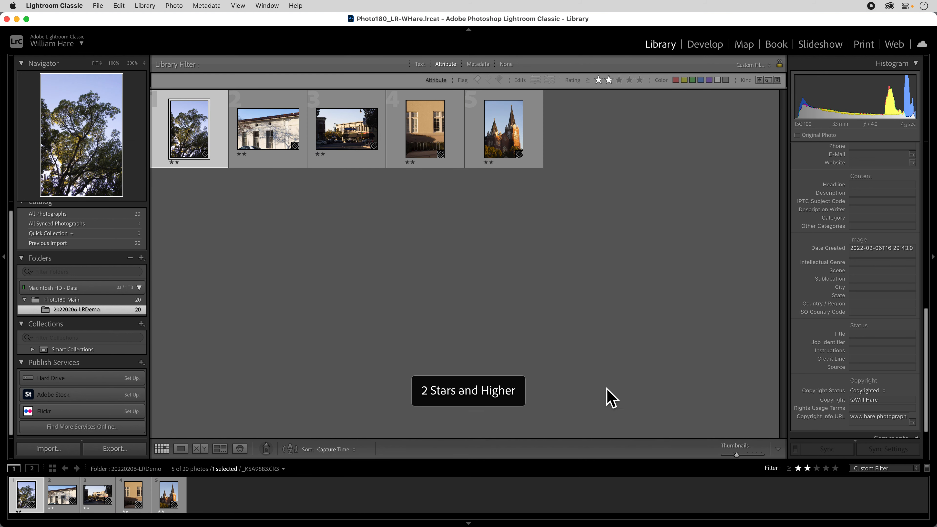
{"action": "key", "text": "super+a"}
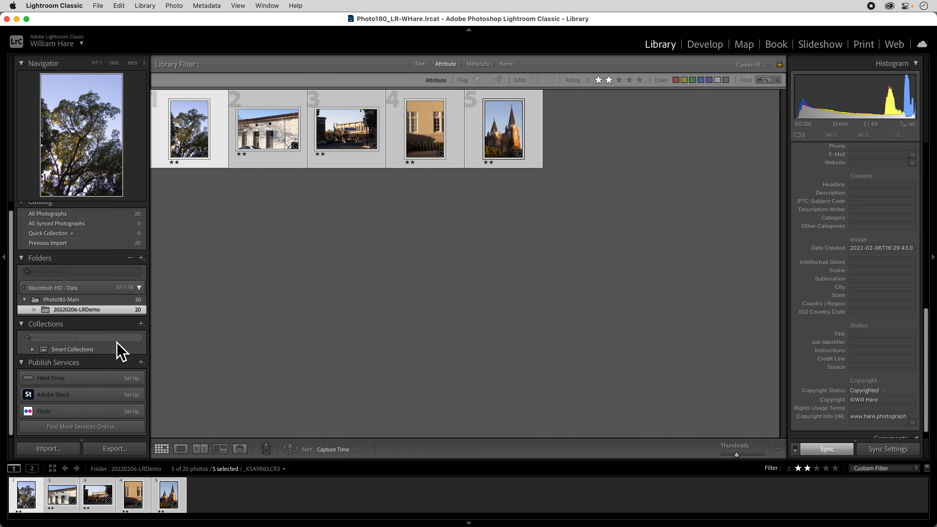
{"action": "left_click", "coordinate": [141, 325]}
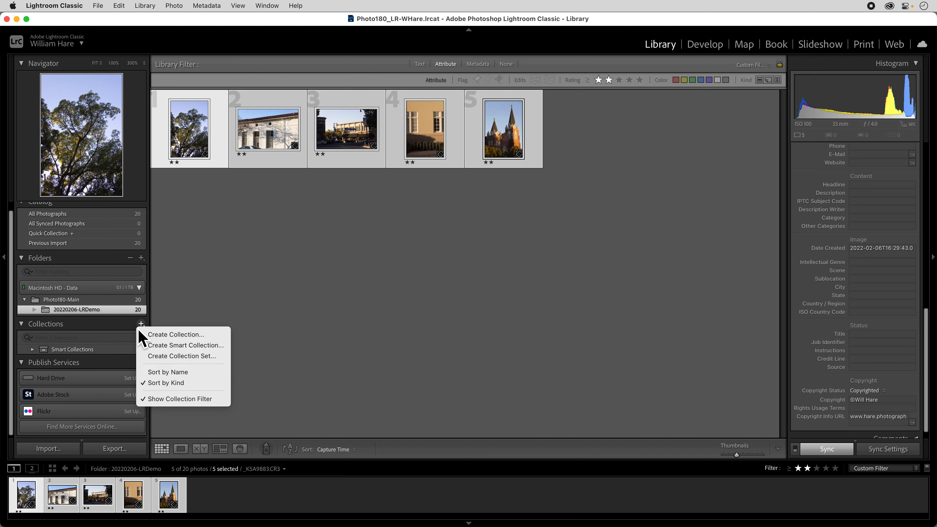
{"action": "left_click", "coordinate": [209, 339]}
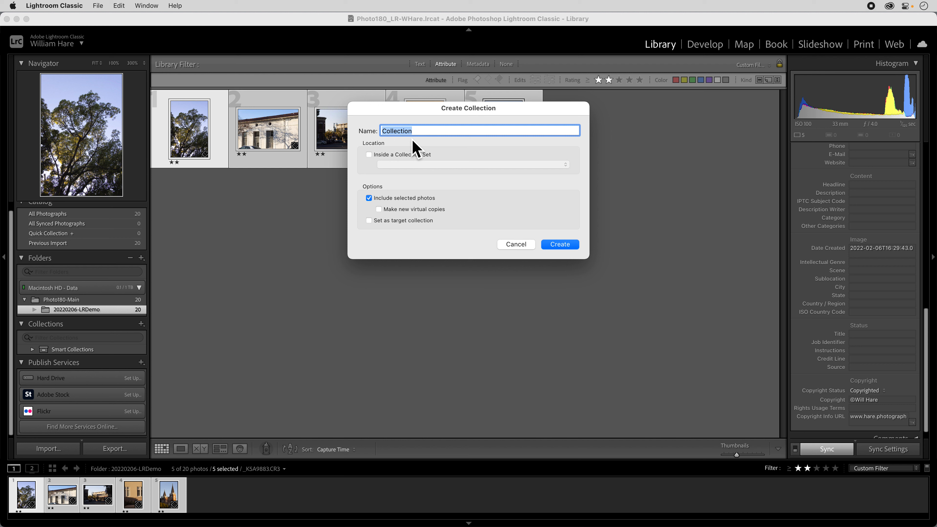
{"action": "type", "text": "Assignment 1 Picks"}
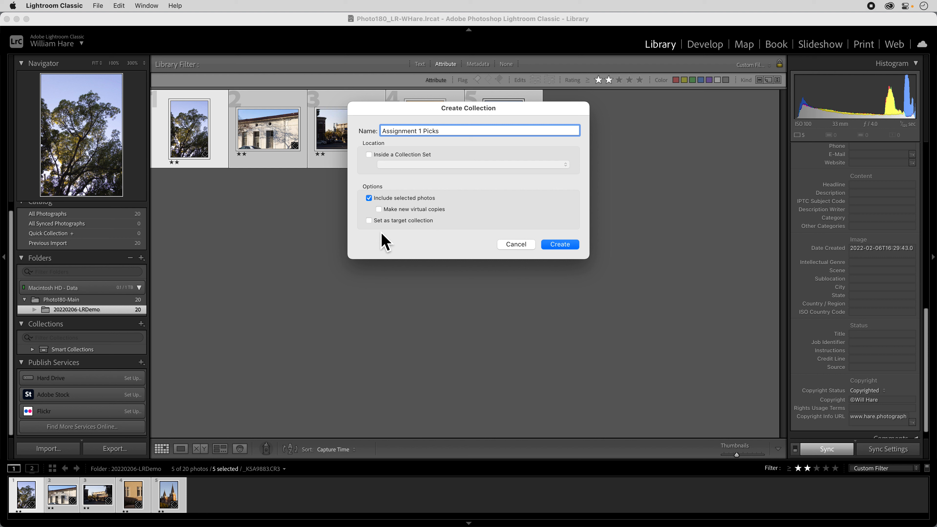
{"action": "left_click", "coordinate": [559, 246]}
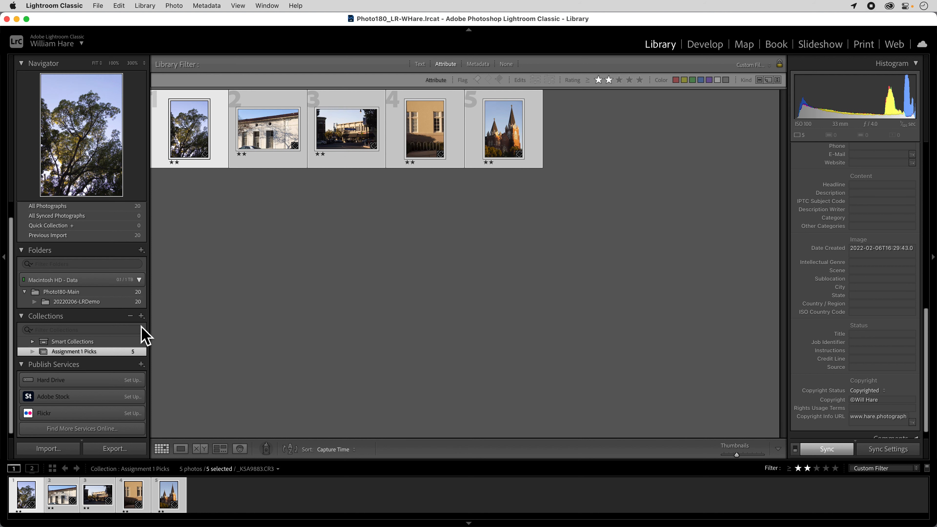
Create a top-level collection set named Photo 180 Assignments
{"action": "left_click", "coordinate": [141, 316]}
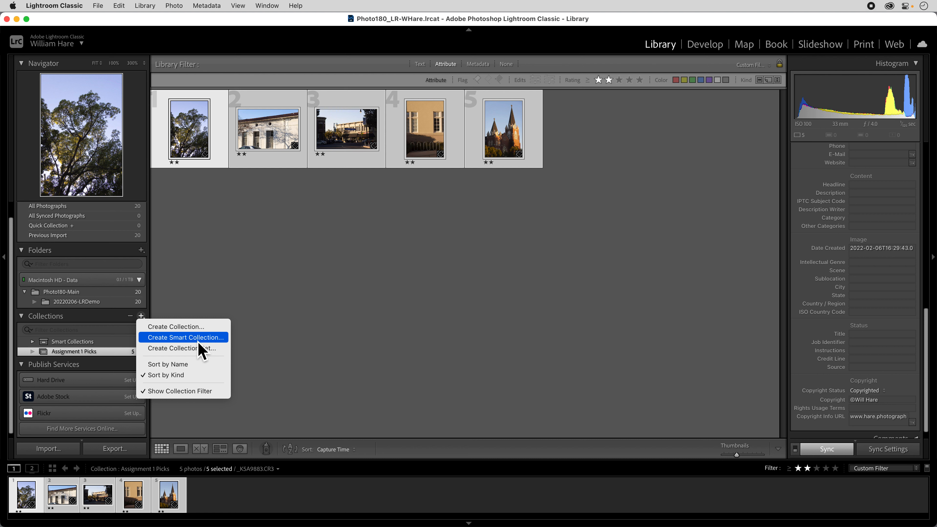
{"action": "left_click", "coordinate": [181, 350]}
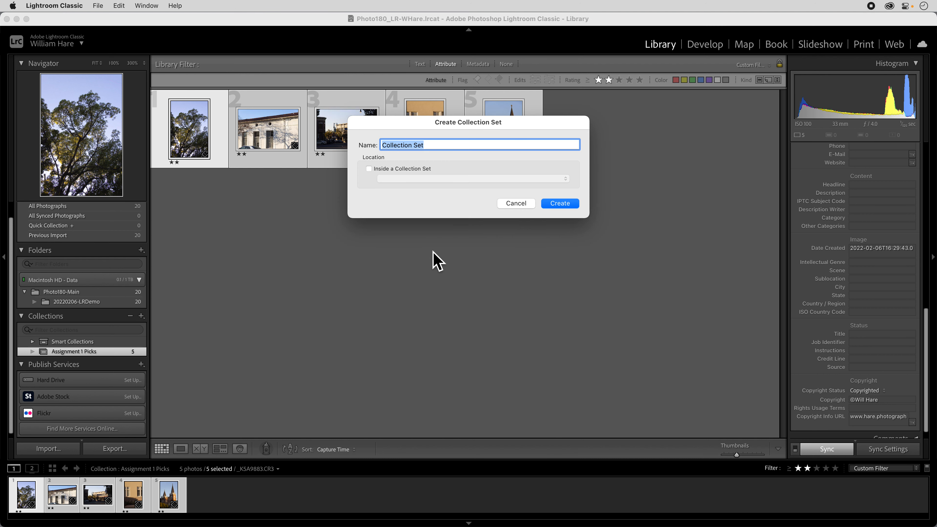
{"action": "type", "text": "Photo 180 Assignments"}
{"action": "key", "text": "Return"}
{"action": "type", "text": "o 180"}
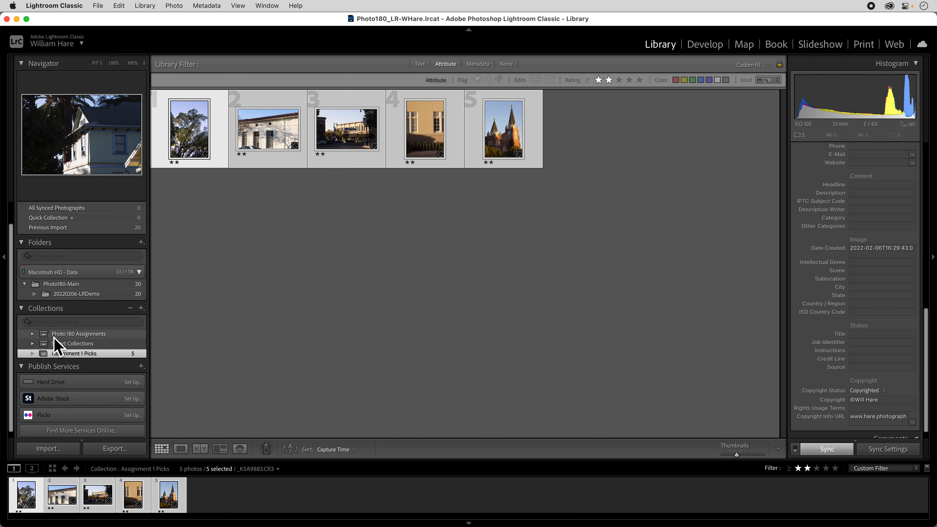
Move the Assignment 1 Picks collection into the Photo 180 Assignments set
{"action": "left_click", "coordinate": [33, 333]}
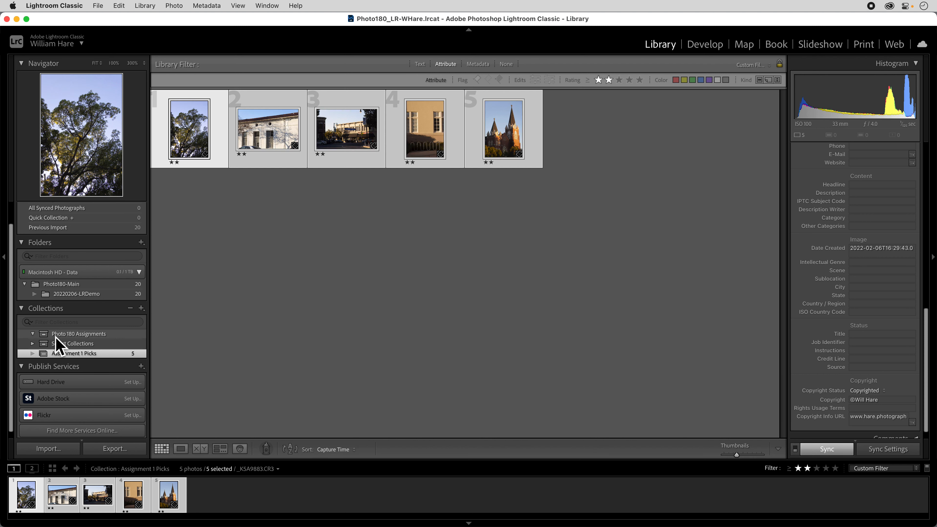
{"action": "left_click", "coordinate": [32, 334]}
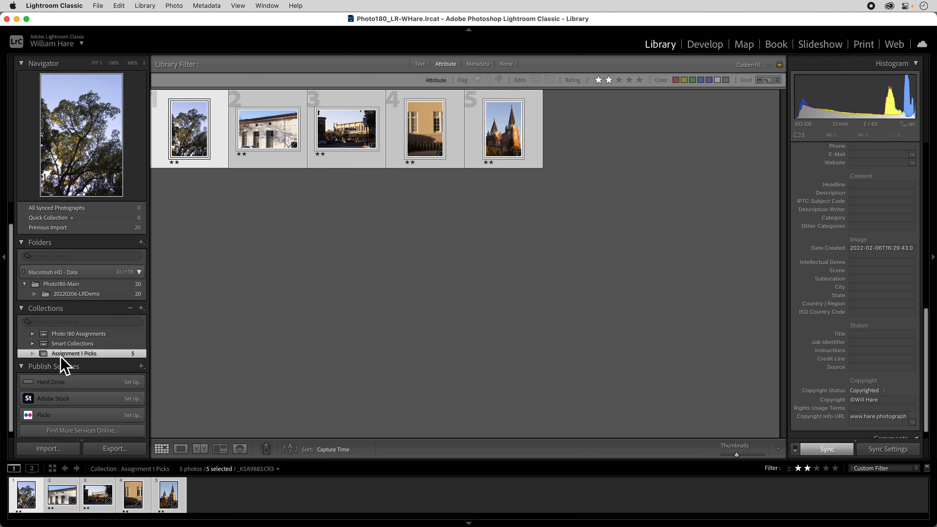
{"action": "left_click_drag", "start_coordinate": [63, 355], "coordinate": [68, 338]}
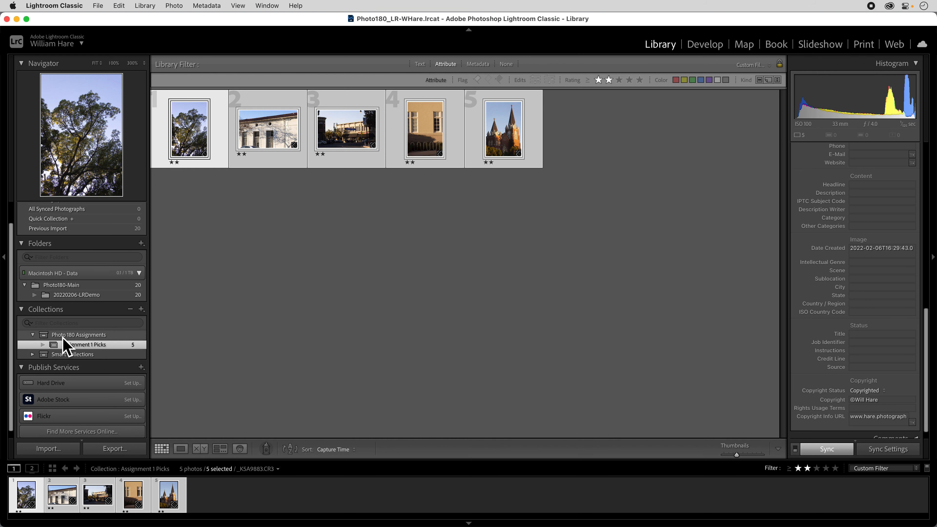
Examine the Photo 180 Assignments set and compare the photos in Assignment 1 Picks with those in the 20220206-LRDemo folder
{"action": "left_click", "coordinate": [64, 335]}
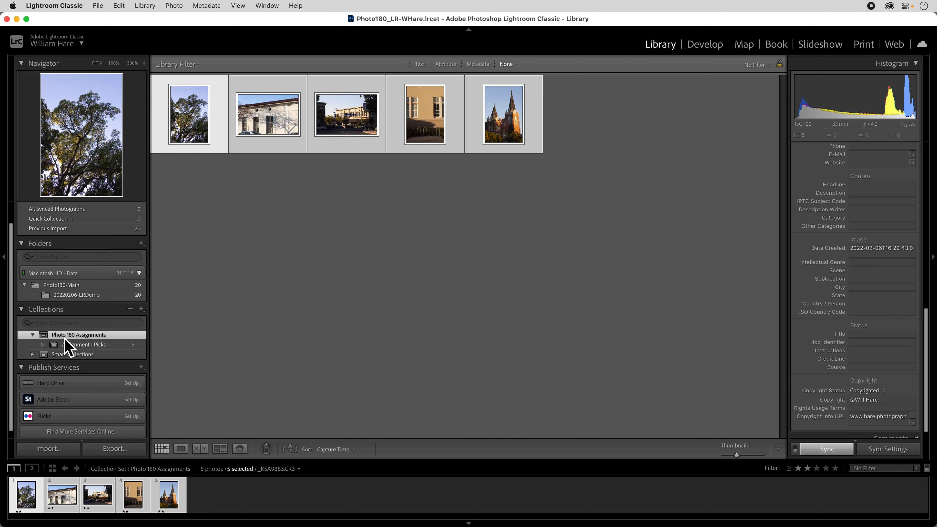
{"action": "left_click", "coordinate": [141, 309]}
{"action": "left_click", "coordinate": [214, 300]}
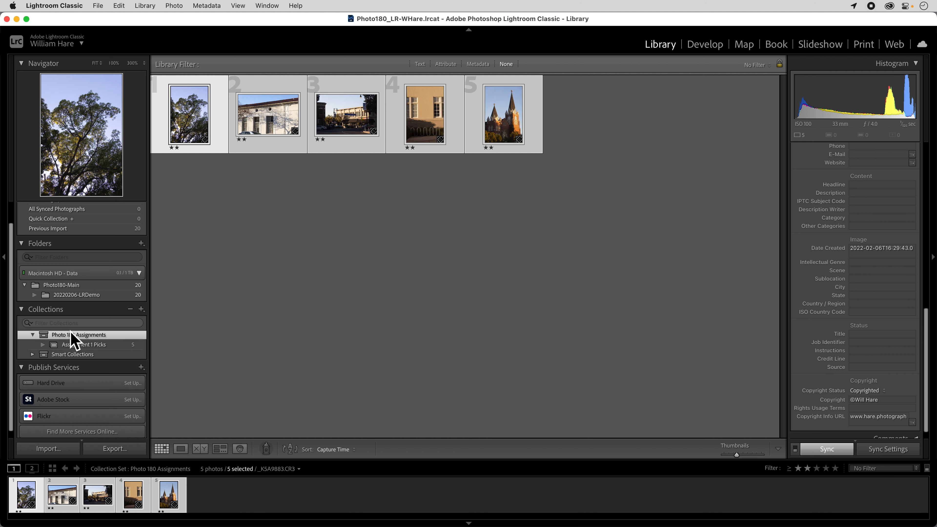
{"action": "left_click", "coordinate": [33, 336]}
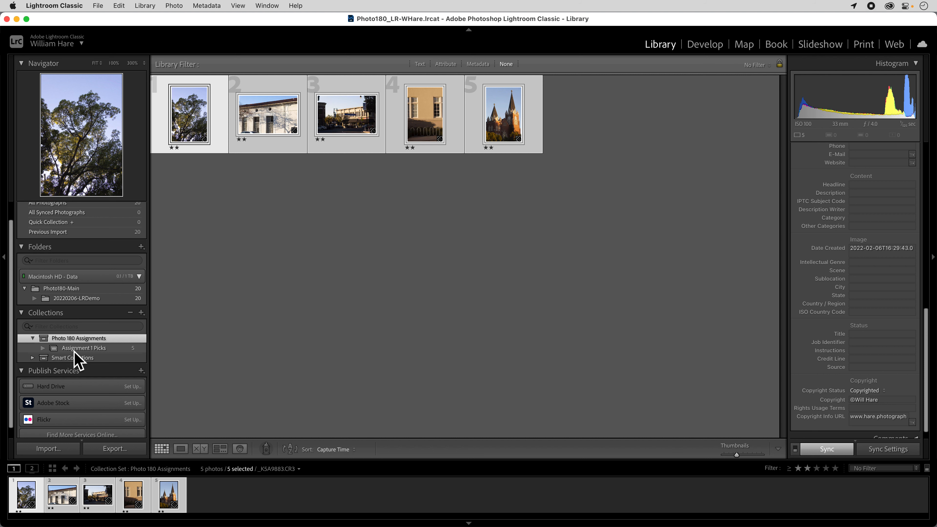
{"action": "left_click", "coordinate": [72, 348]}
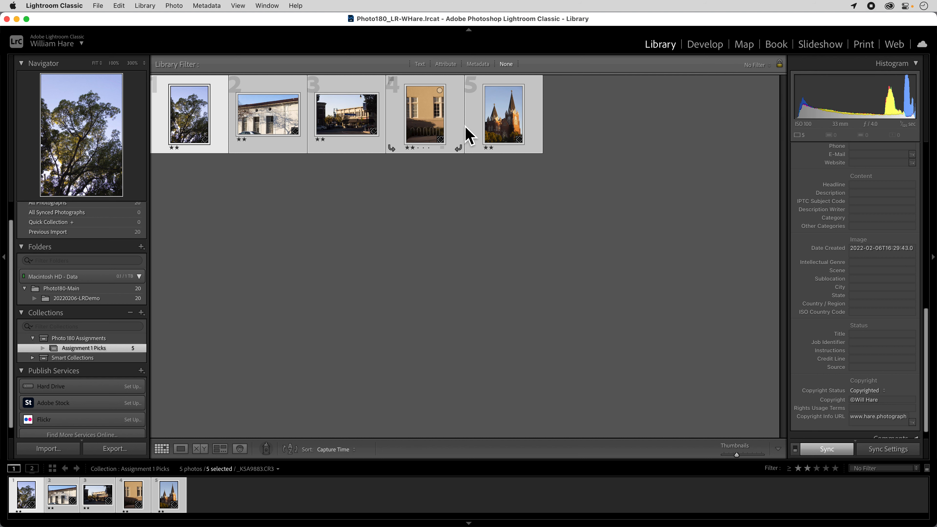
{"action": "left_click", "coordinate": [37, 299]}
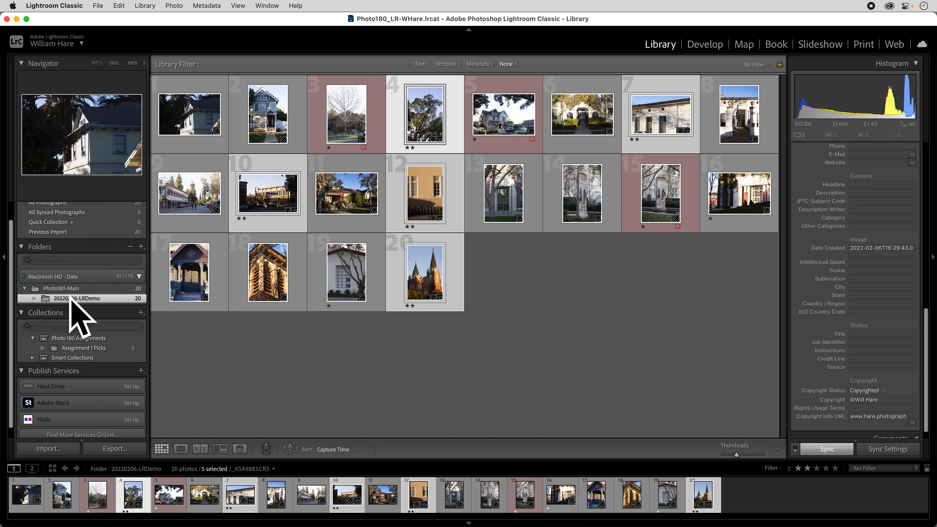
{"action": "left_click", "coordinate": [98, 349]}
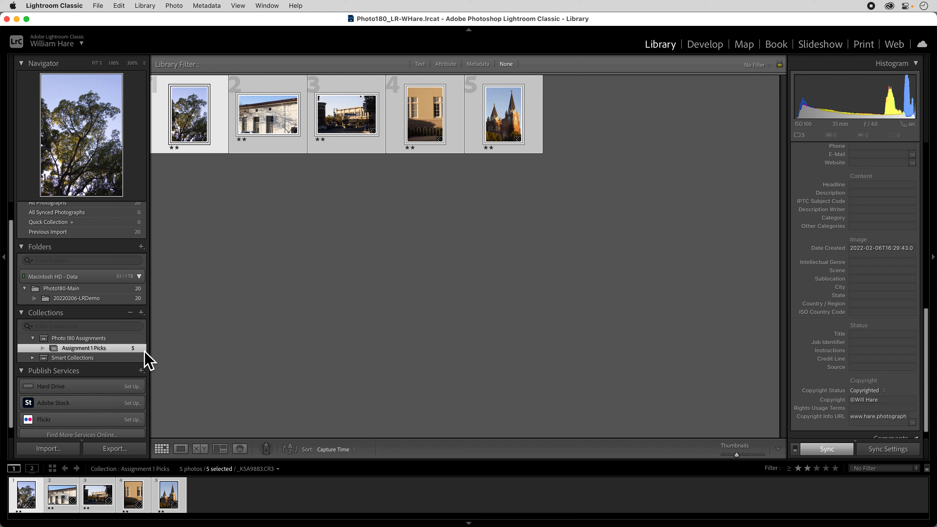
{"action": "scroll", "coordinate": [144, 351], "scroll_direction": "up", "scroll_amount": 2}
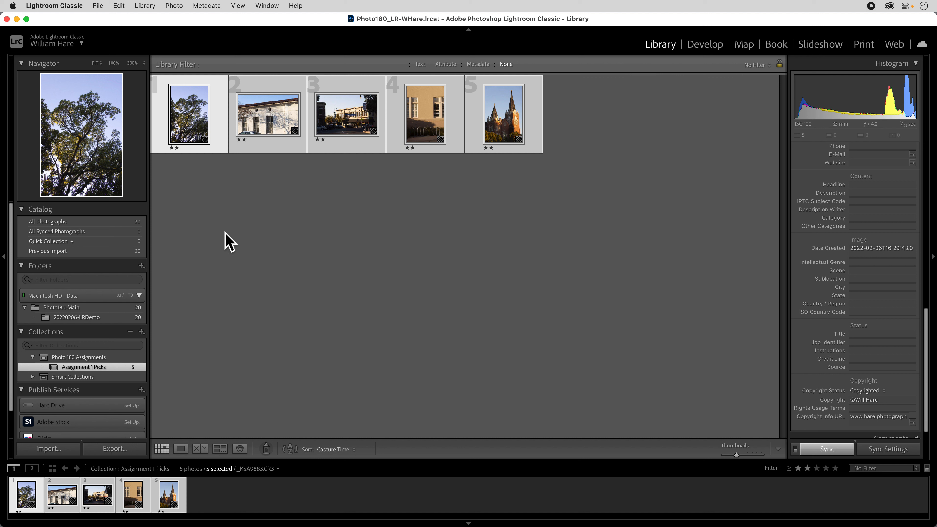
Start a smart collection named Favorite Photo 180 Images inside the Photo 180 Assignments set
{"action": "left_click", "coordinate": [33, 360]}
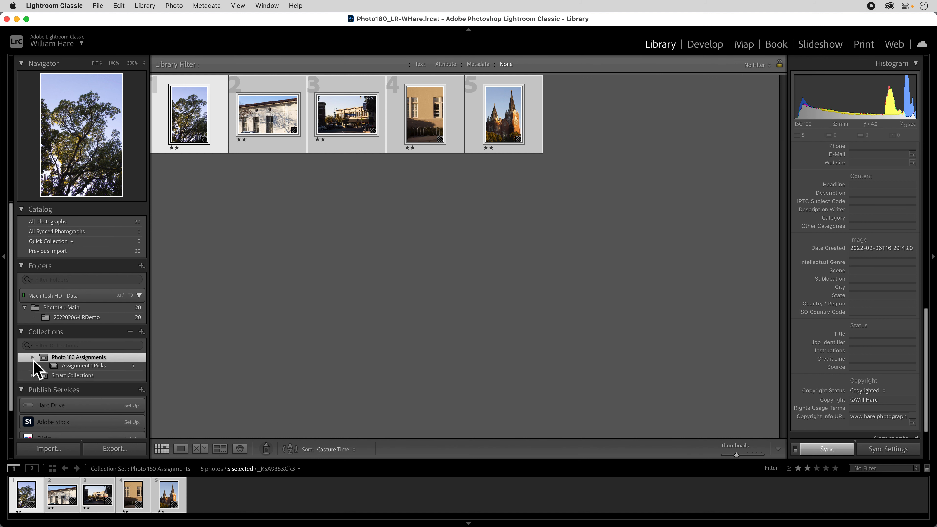
{"action": "left_click", "coordinate": [141, 331]}
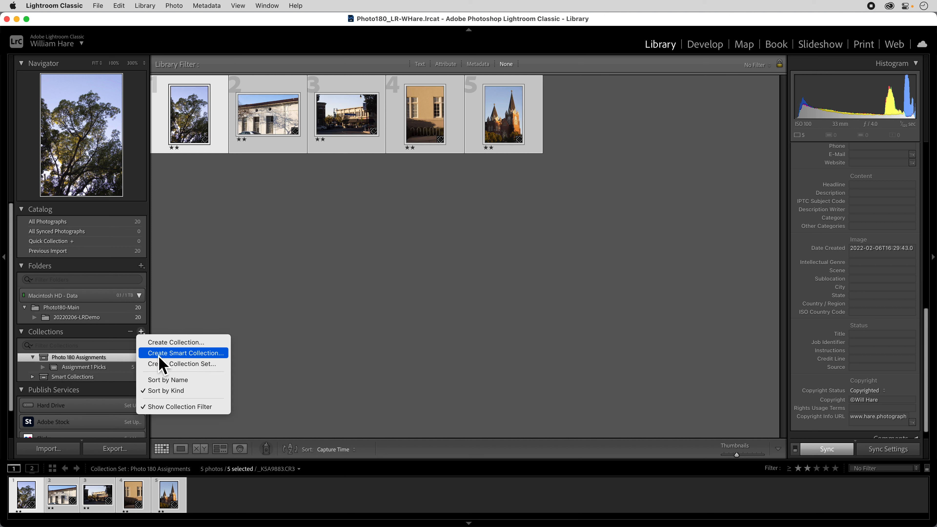
{"action": "left_click", "coordinate": [176, 354]}
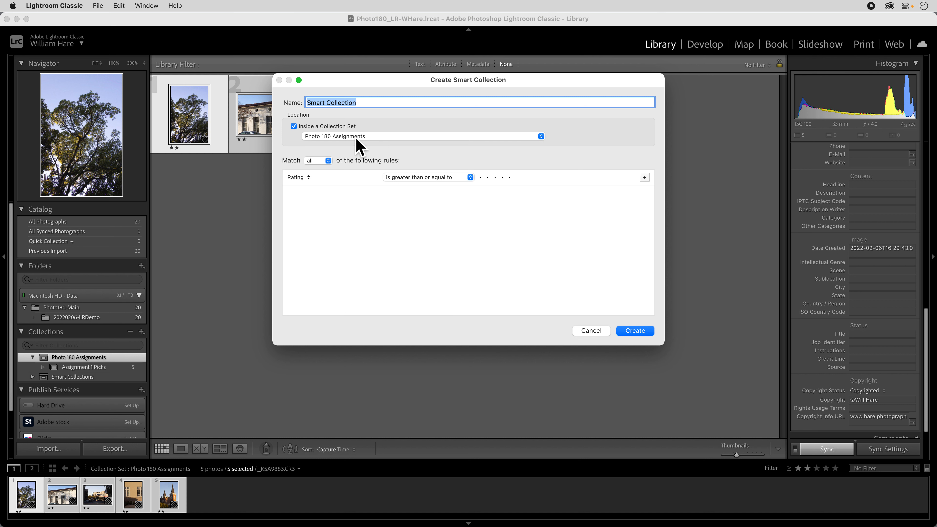
{"action": "type", "text": "Favorite Photo 180 Images"}
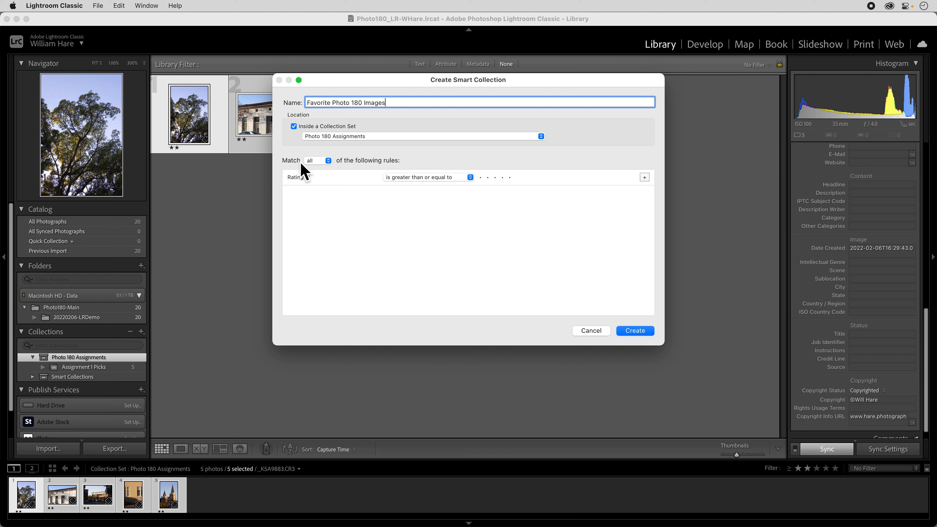
Create the smart collection matching all rules: rating greater than or equal to one star, and label color is red
{"action": "left_click", "coordinate": [325, 160]}
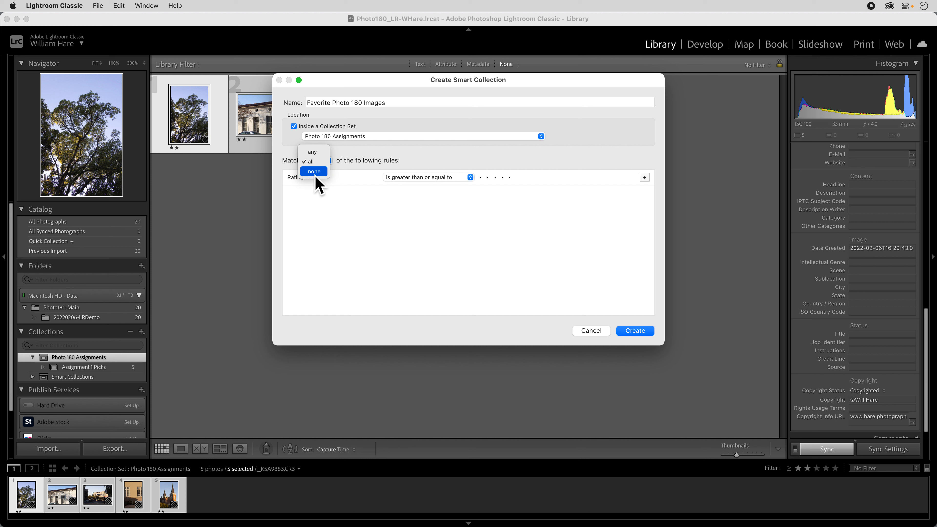
{"action": "left_click", "coordinate": [317, 165]}
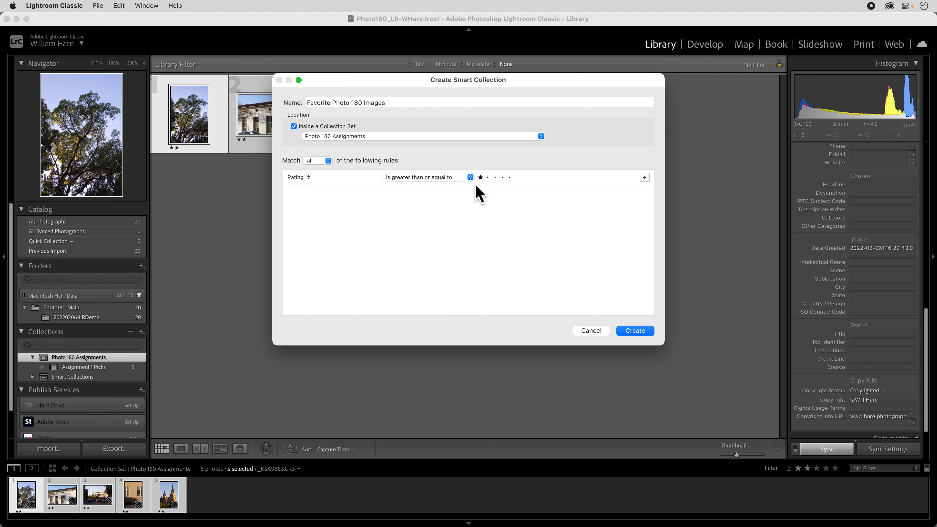
{"action": "left_click", "coordinate": [648, 180]}
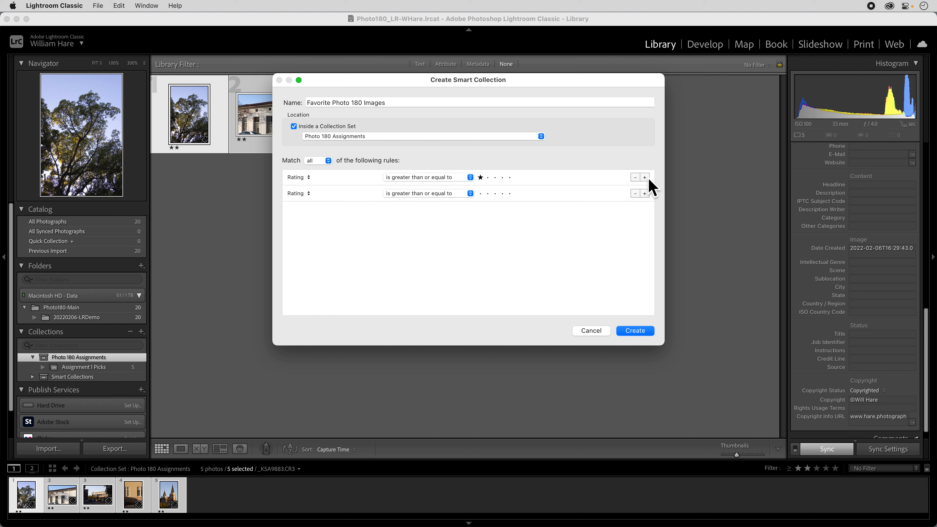
{"action": "left_click", "coordinate": [308, 196]}
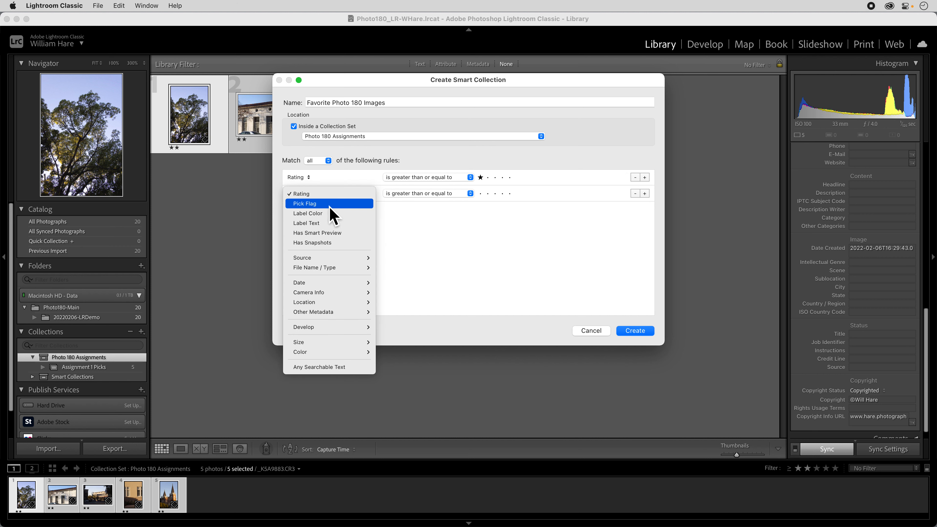
{"action": "left_click", "coordinate": [326, 214]}
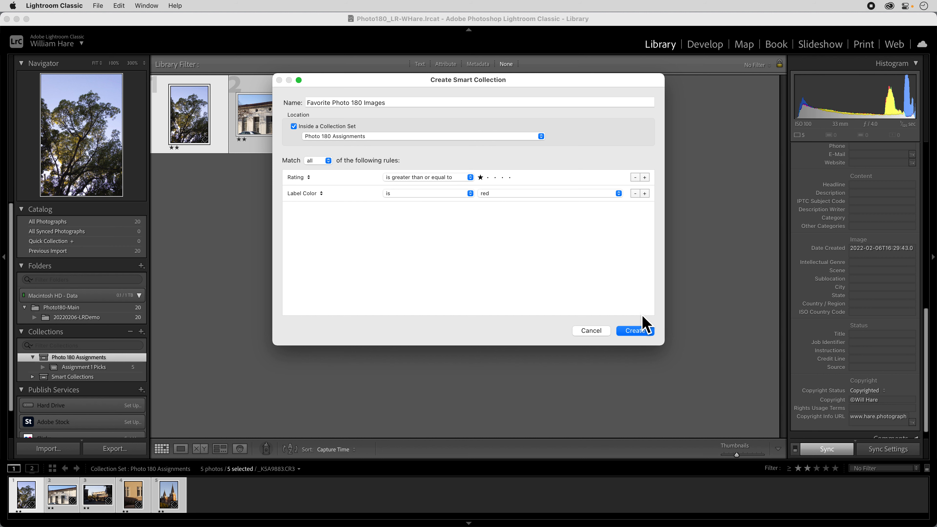
{"action": "left_click", "coordinate": [635, 331]}
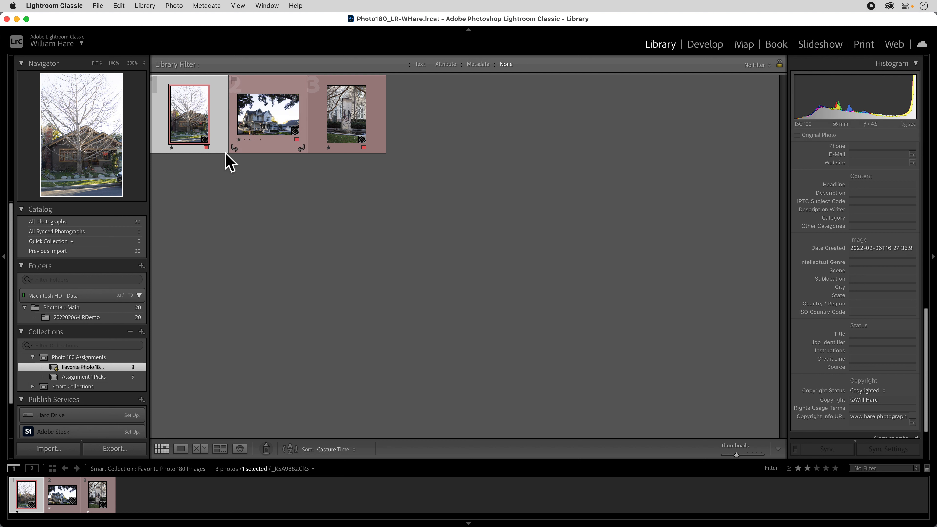
Give the two-star tan building photo in 20220206-LRDemo a red label, and view the Favorite Photo 180 Images collection
{"action": "left_click", "coordinate": [82, 319]}
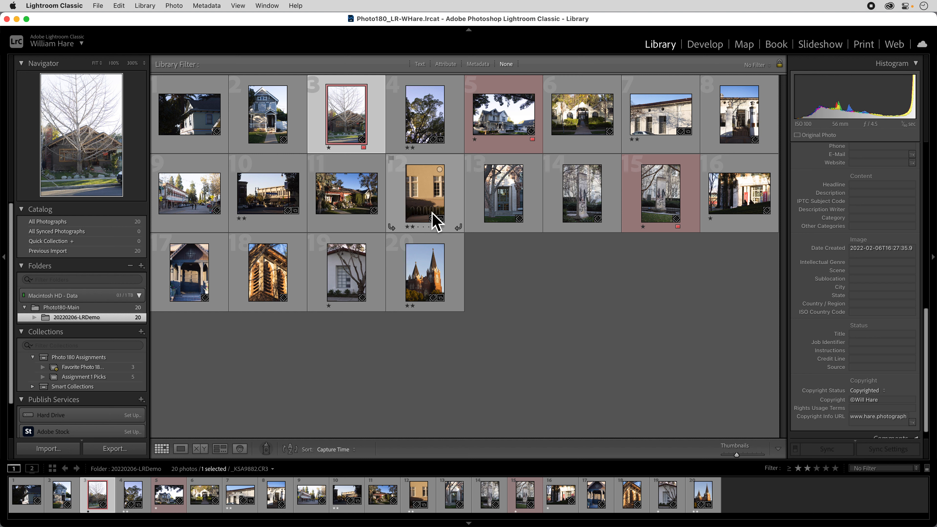
{"action": "left_click", "coordinate": [446, 229]}
{"action": "left_click", "coordinate": [453, 233]}
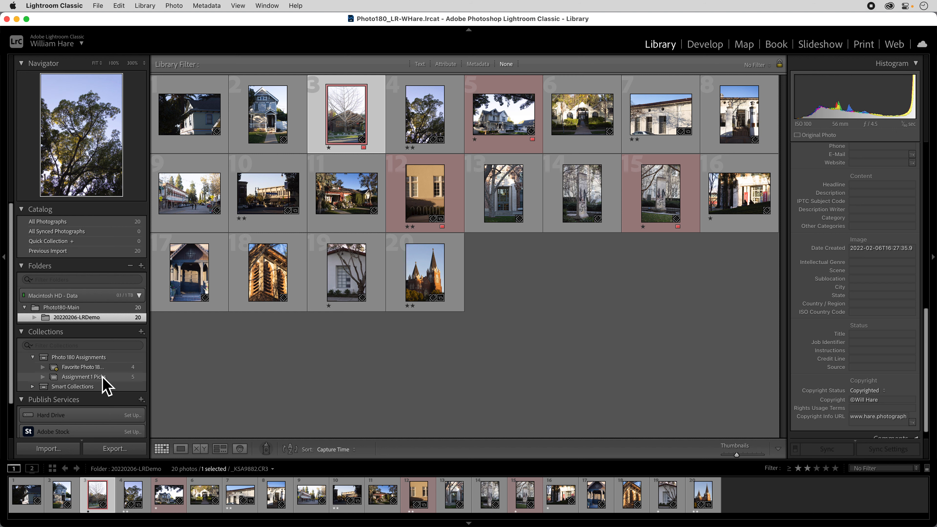
{"action": "left_click", "coordinate": [97, 367]}
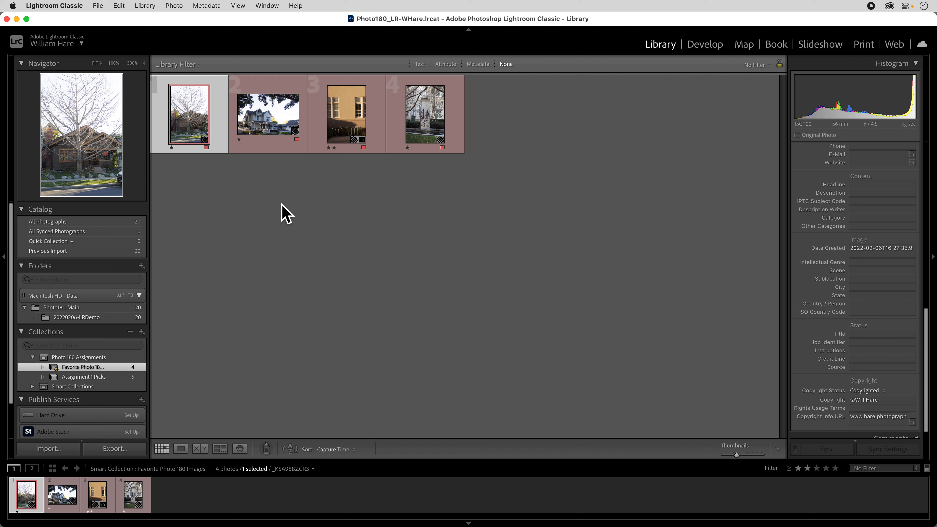
Return to the 20220206-LRDemo folder and remove the red label from the one-star monument photo
{"action": "left_click", "coordinate": [81, 318]}
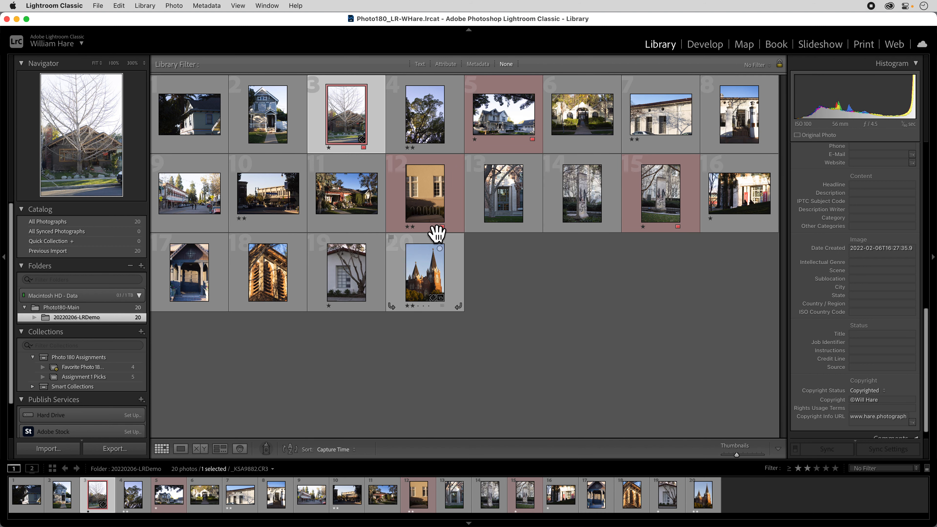
{"action": "left_click", "coordinate": [678, 227]}
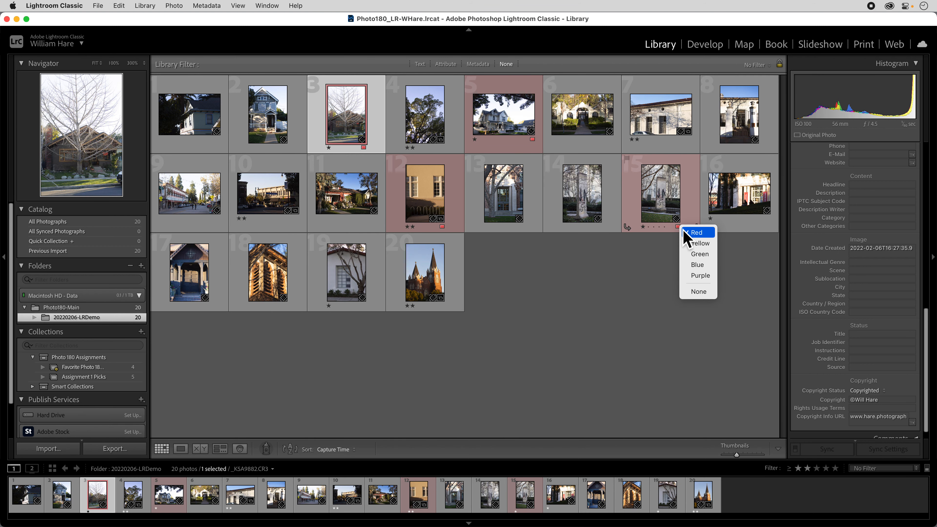
{"action": "left_click", "coordinate": [695, 232]}
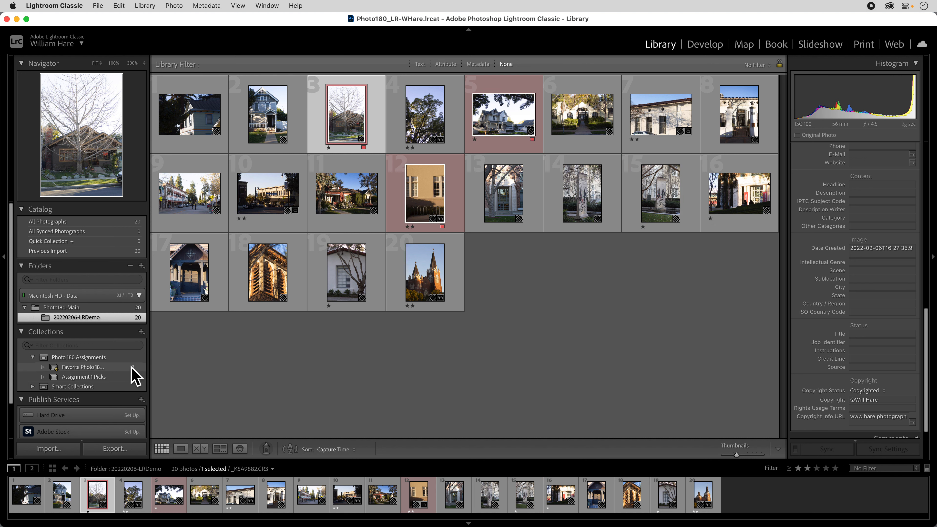
View the Favorite Photo 180 Images and Assignment 1 Picks collections in the Library and Develop modules
{"action": "left_click", "coordinate": [120, 368]}
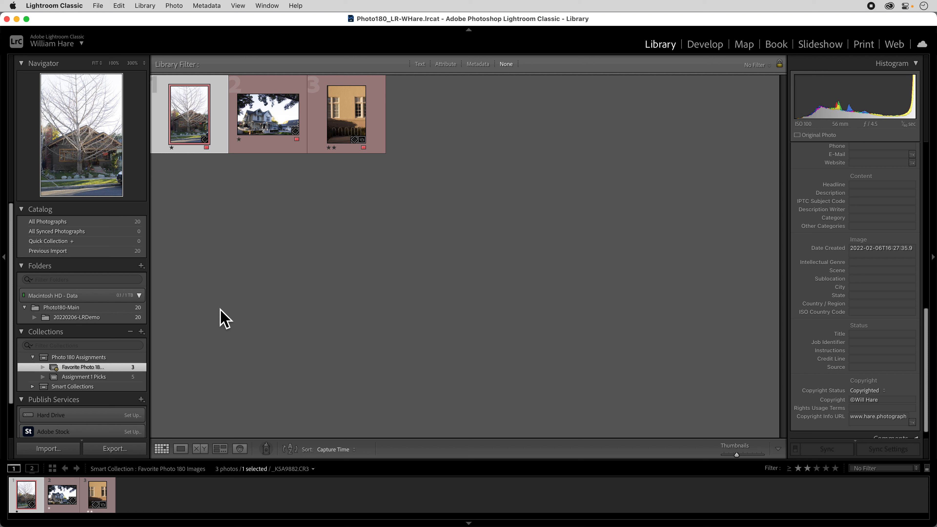
{"action": "left_click", "coordinate": [106, 377]}
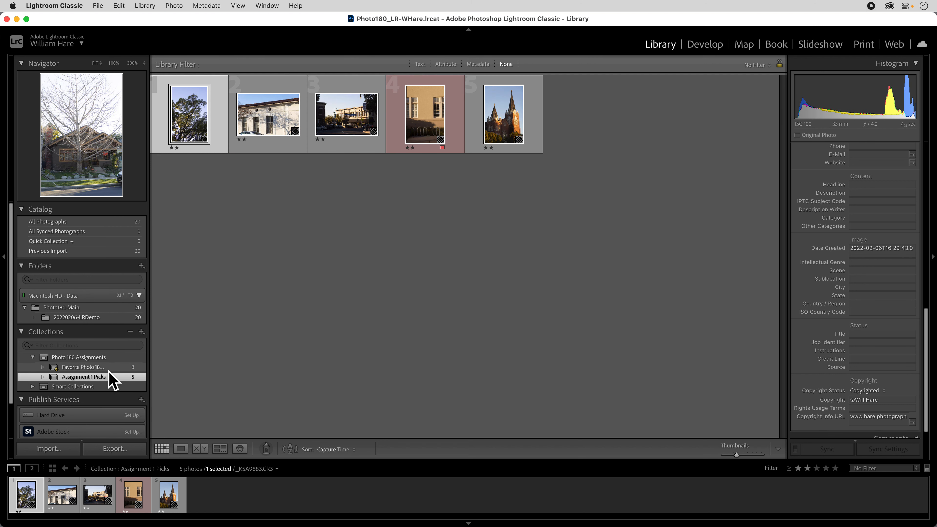
{"action": "scroll", "coordinate": [108, 376], "scroll_direction": "down", "scroll_amount": 1}
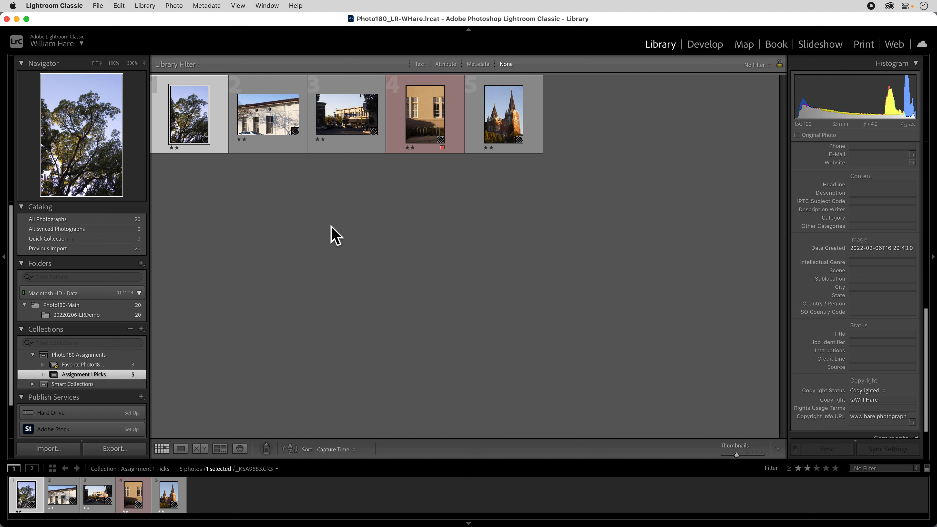
{"action": "left_click", "coordinate": [83, 365]}
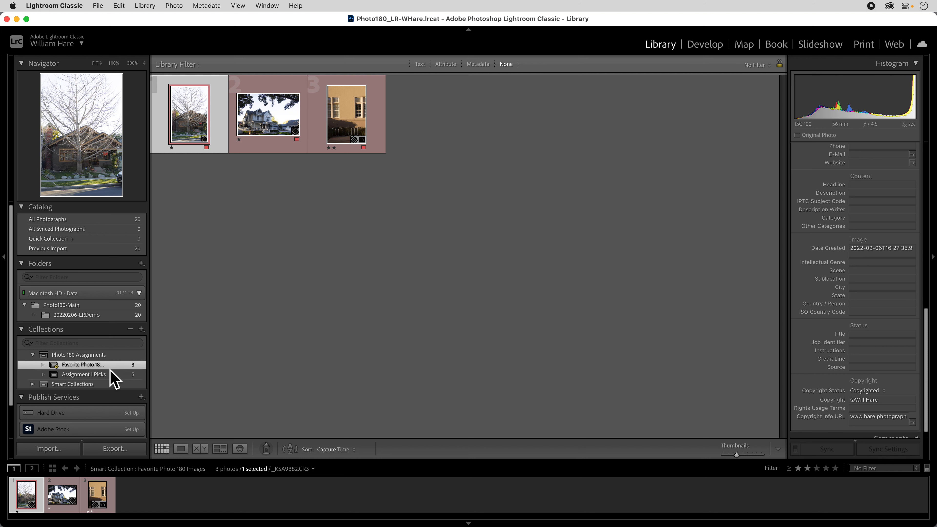
{"action": "left_click", "coordinate": [712, 48]}
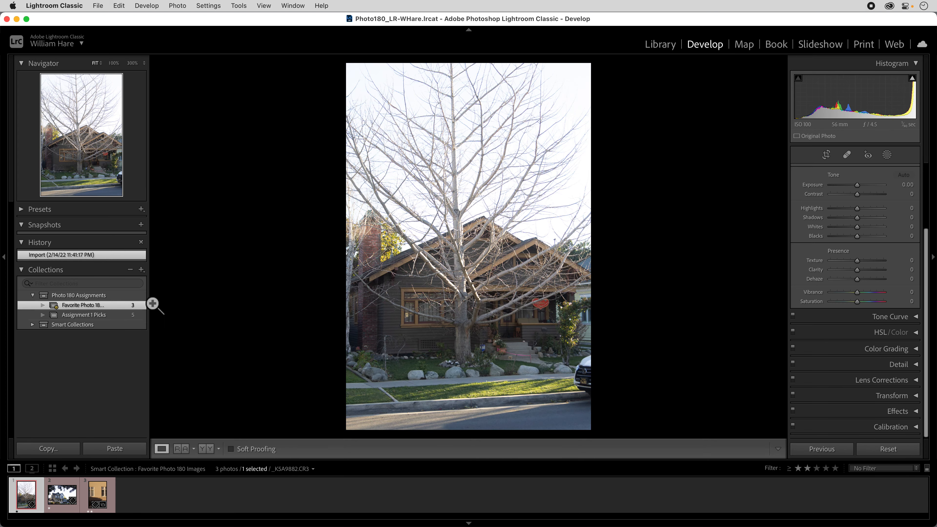
{"action": "left_click", "coordinate": [91, 314]}
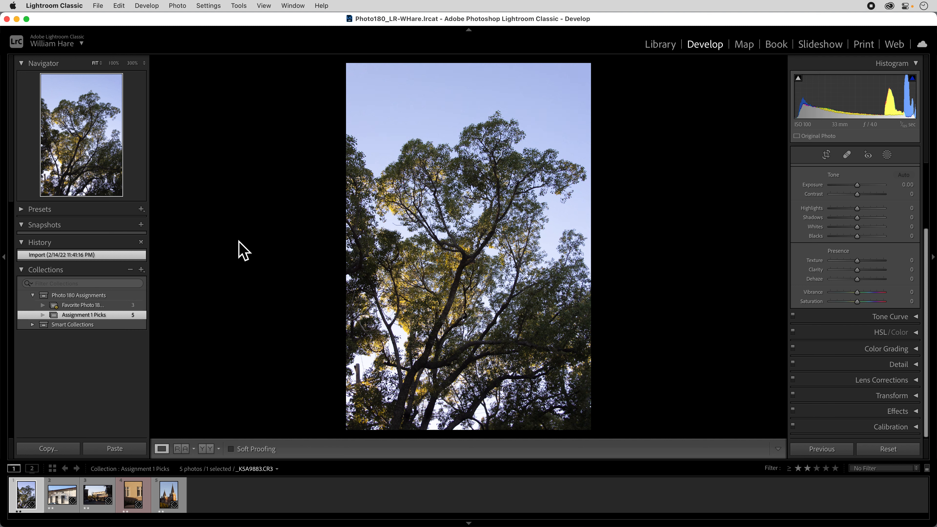
Back in the Library's Photo180-Main folder, add photos 10, 11 and 20 to the Quick Collection and view it
{"action": "left_click", "coordinate": [659, 45]}
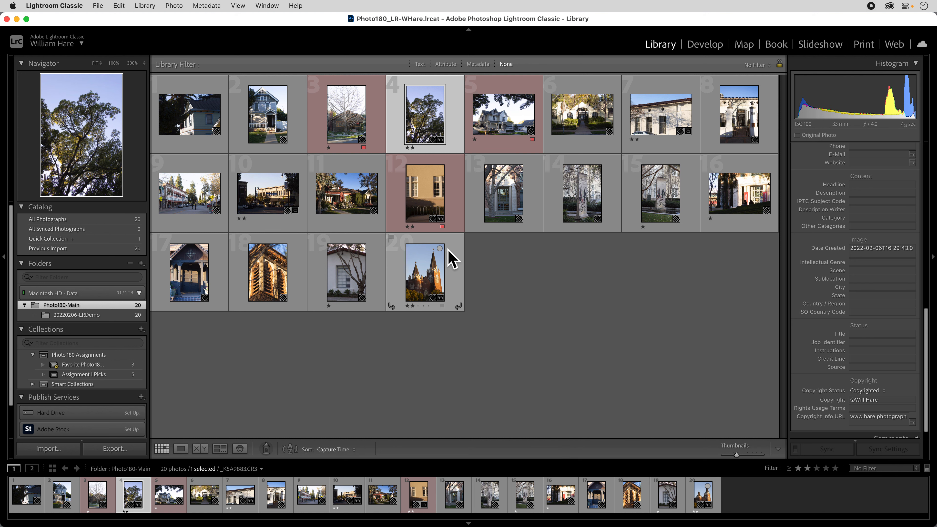
{"action": "left_click", "coordinate": [439, 249]}
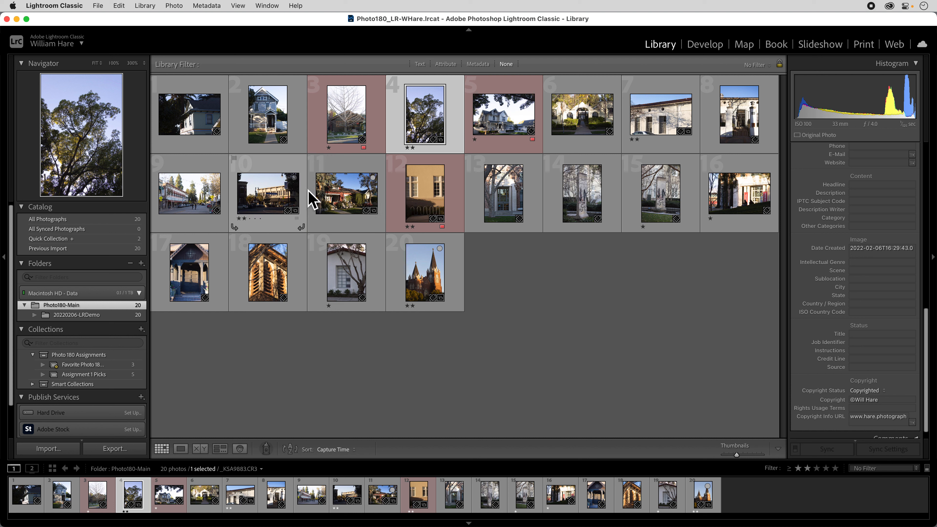
{"action": "left_click", "coordinate": [294, 178]}
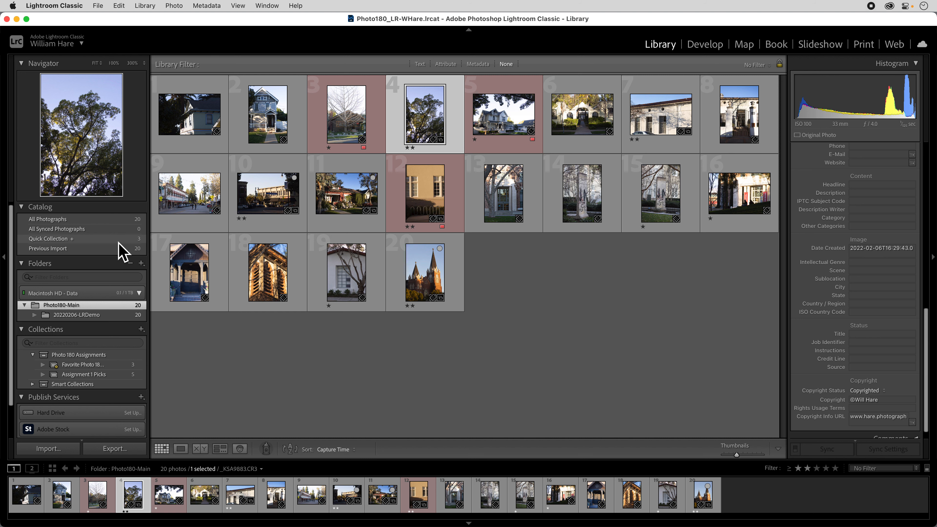
{"action": "left_click", "coordinate": [93, 241]}
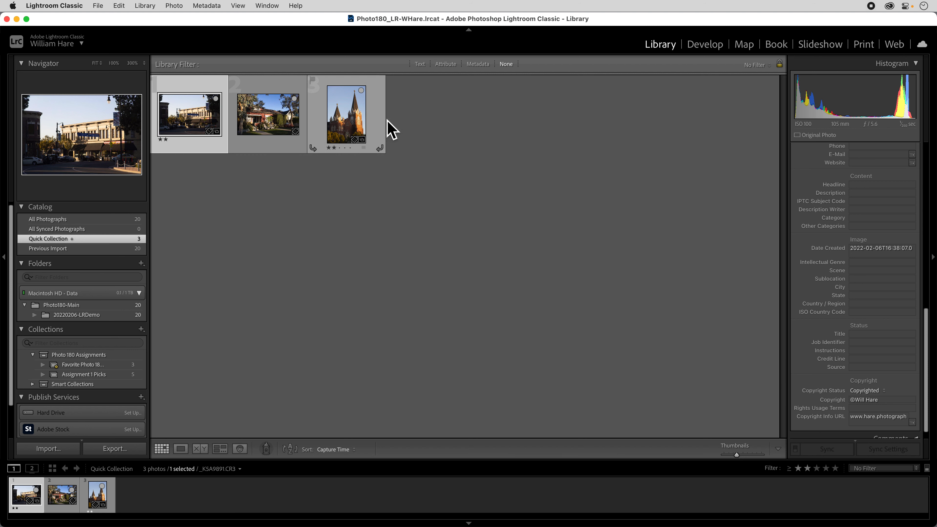
Create a collection named Quick Picks inside the Photo 180 Assignments set, including all the Quick Collection photos
{"action": "key", "text": "super+a"}
{"action": "right_click", "coordinate": [338, 126]}
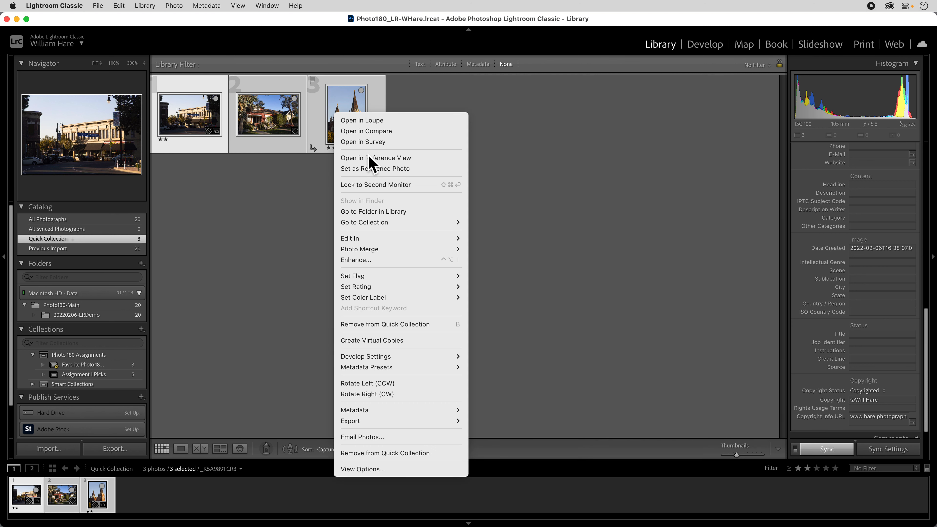
{"action": "left_click", "coordinate": [318, 215]}
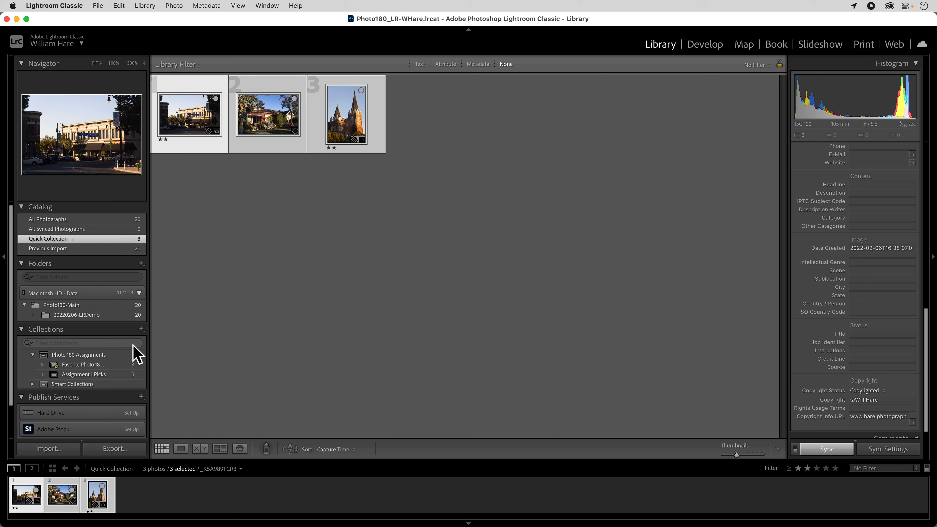
{"action": "left_click", "coordinate": [142, 330]}
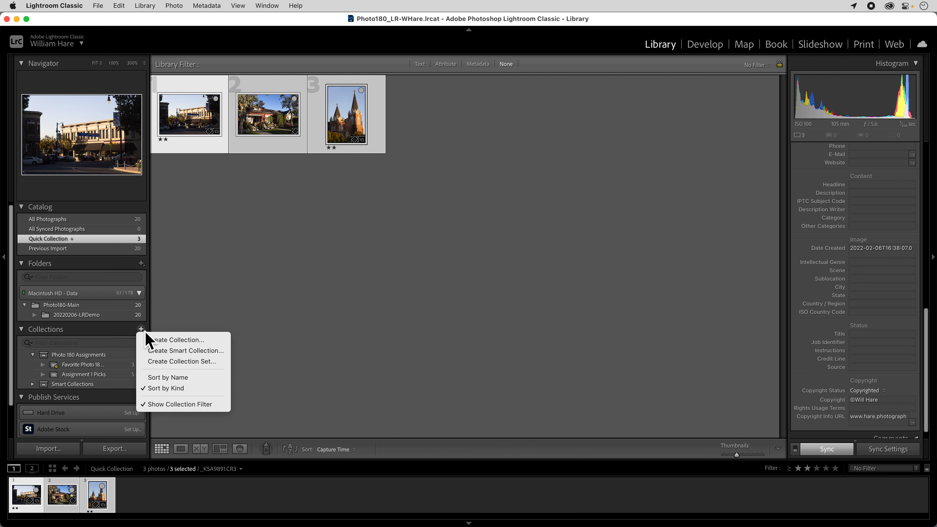
{"action": "left_click", "coordinate": [170, 340]}
{"action": "type", "text": "Quick Picks"}
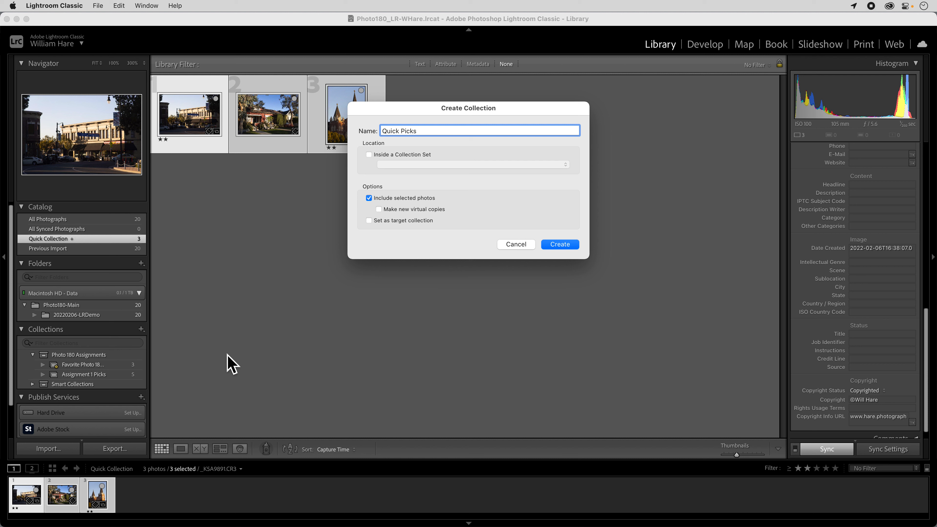
{"action": "left_click", "coordinate": [401, 155]}
{"action": "left_click", "coordinate": [417, 177]}
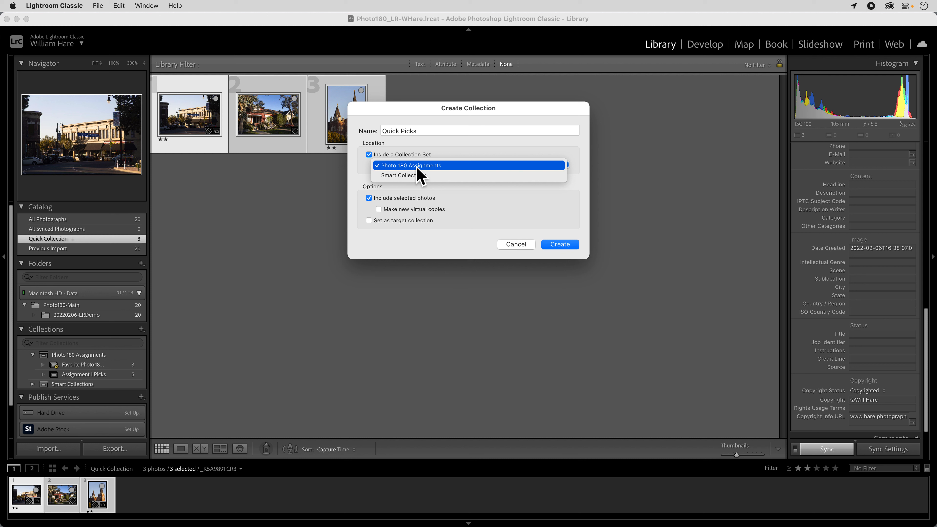
{"action": "left_click", "coordinate": [462, 185]}
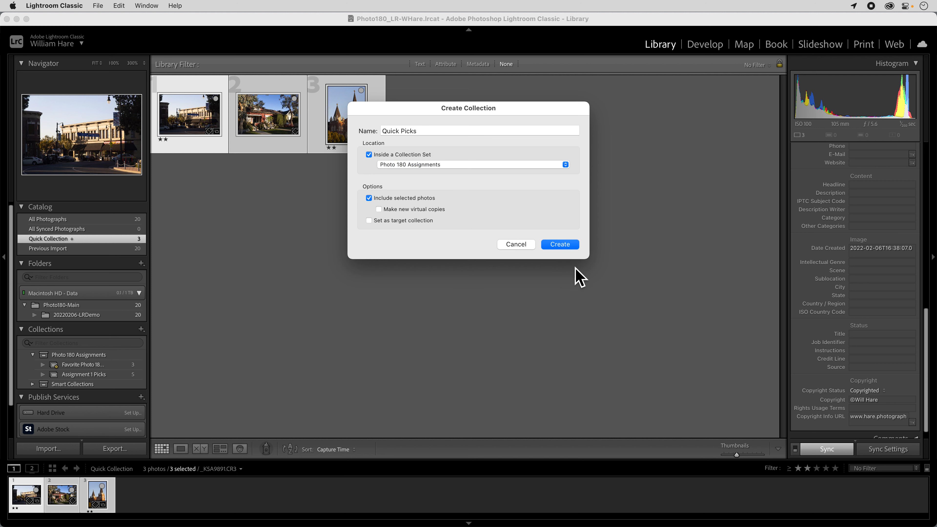
{"action": "left_click", "coordinate": [560, 245]}
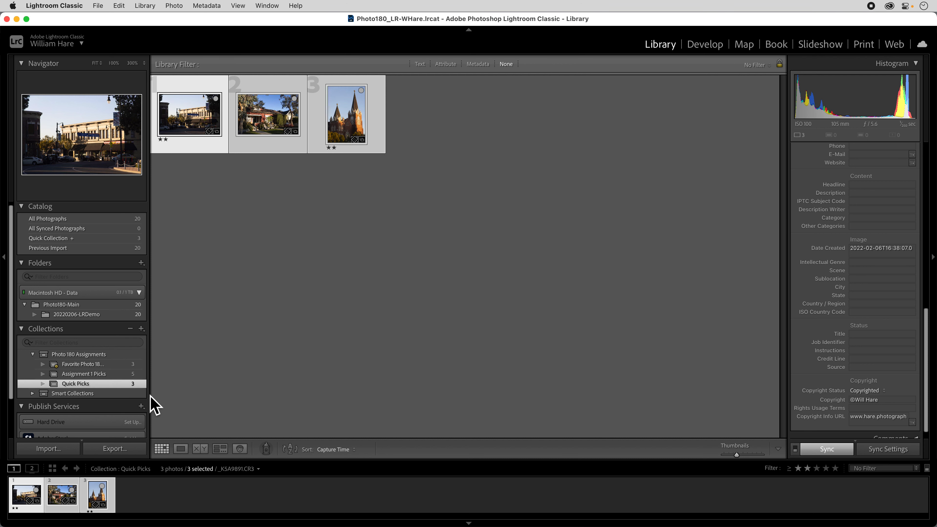
Set the Quick Picks collection as the target collection
{"action": "right_click", "coordinate": [97, 387]}
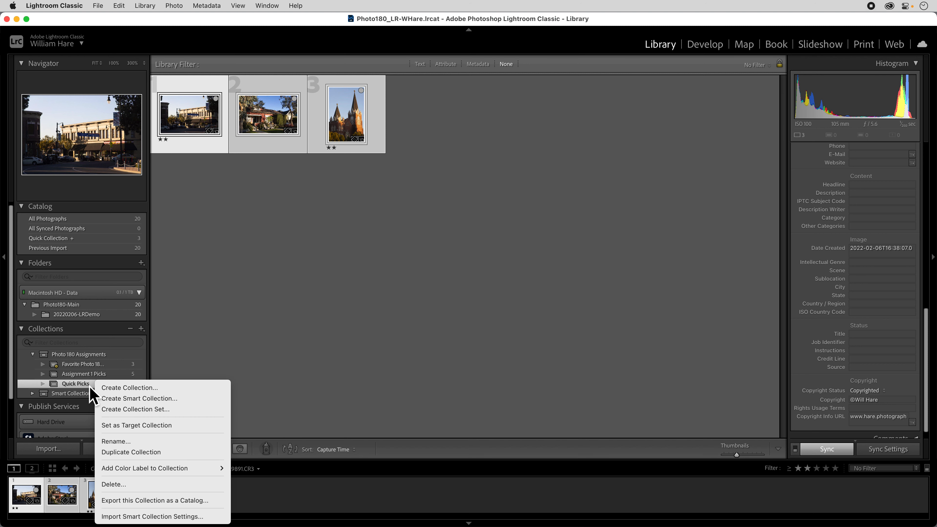
{"action": "left_click", "coordinate": [88, 386]}
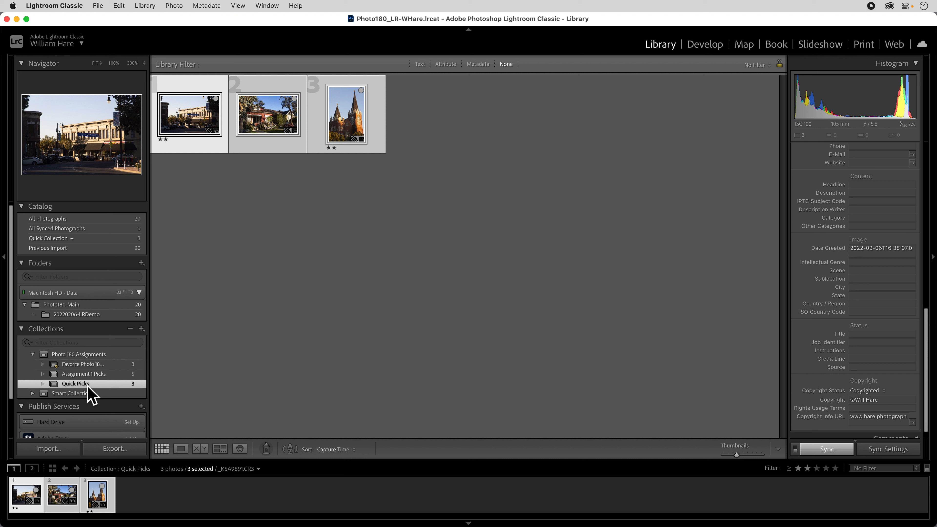
{"action": "right_click", "coordinate": [88, 386]}
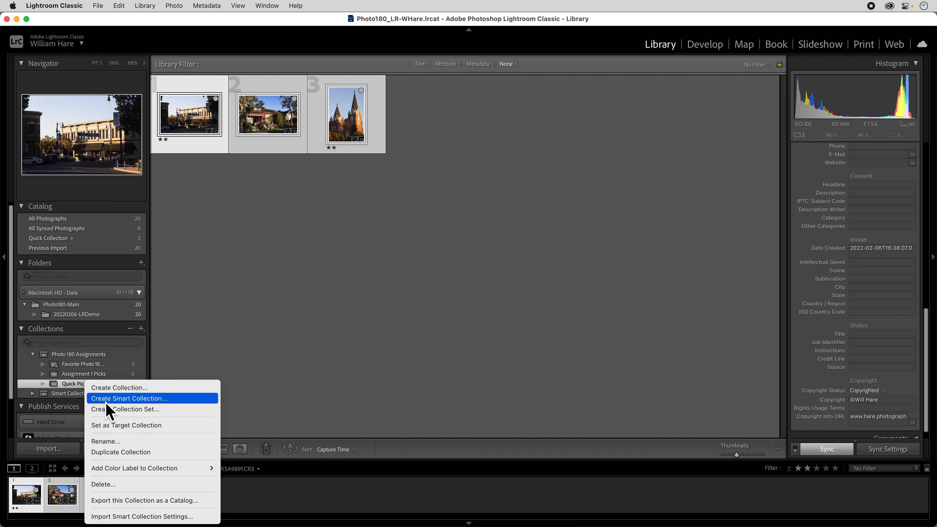
{"action": "left_click", "coordinate": [132, 429]}
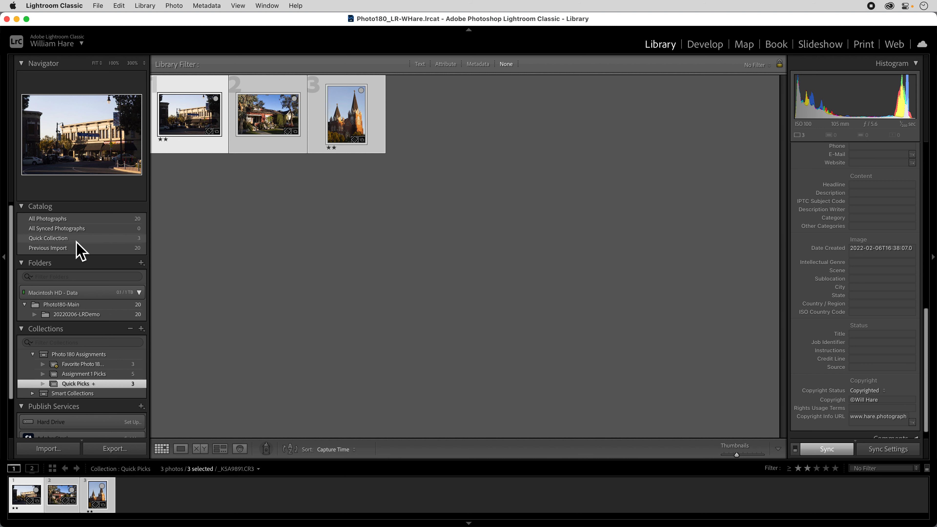
Add the unrated street photo, number 9 in the 20220206-LRDemo folder, to Quick Picks and view that collection
{"action": "left_click", "coordinate": [83, 314]}
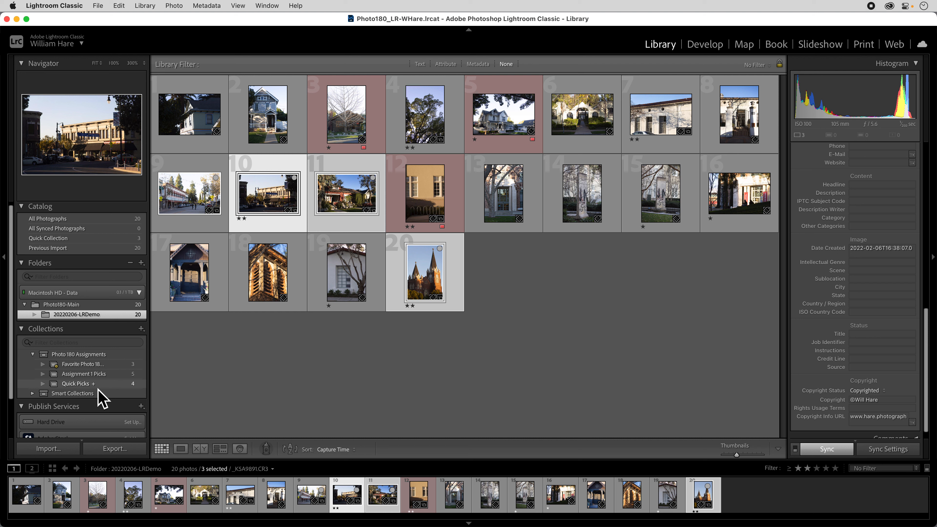
{"action": "scroll", "coordinate": [99, 389], "scroll_direction": "down", "scroll_amount": 1}
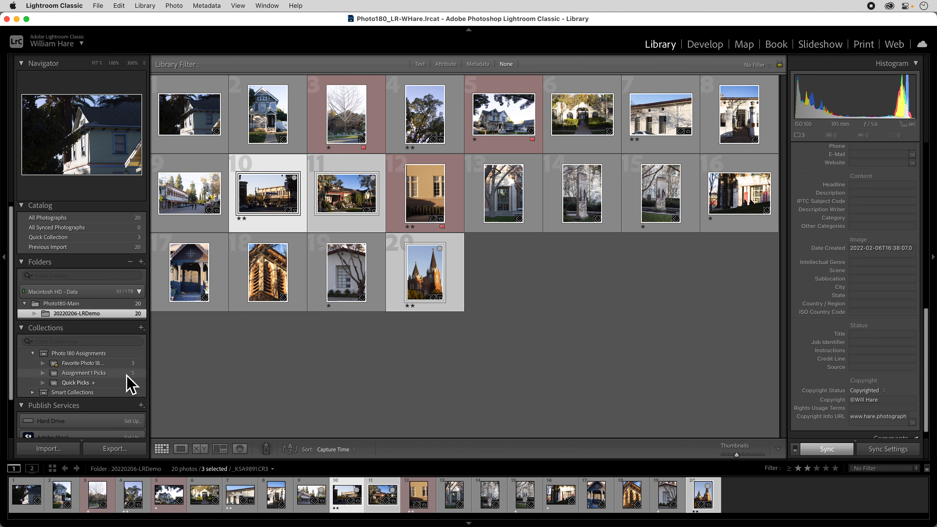
{"action": "left_click", "coordinate": [92, 383]}
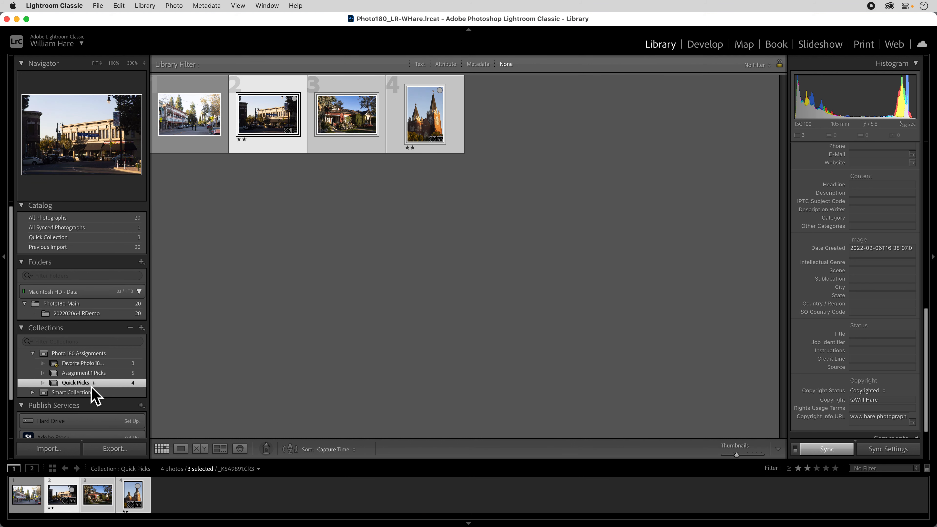
Clear all photos from the Quick Collection and return to the 20220206-LRDemo folder
{"action": "left_click", "coordinate": [111, 238]}
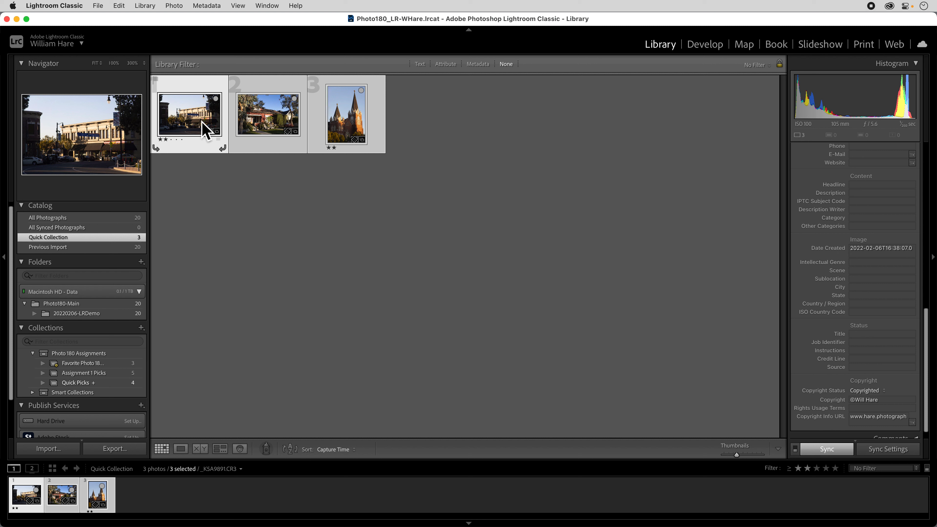
{"action": "key", "text": "super+shift+b"}
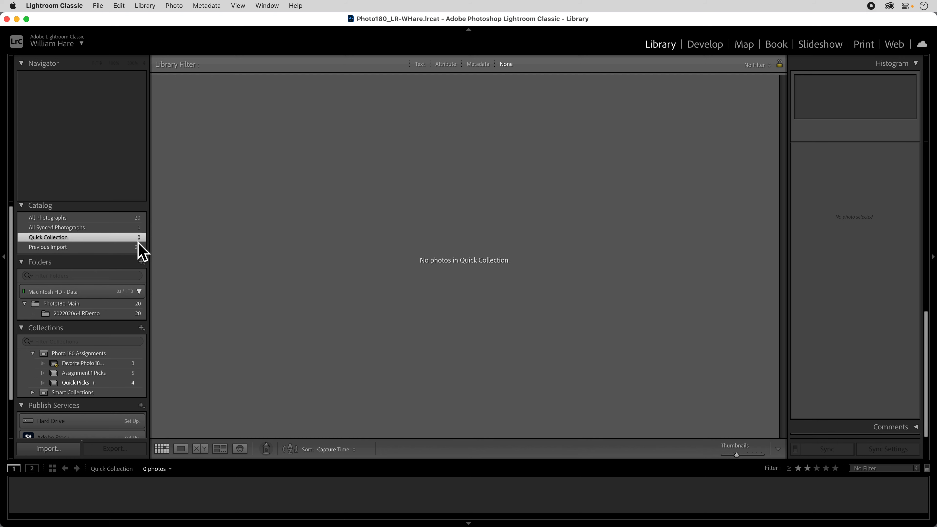
{"action": "left_click", "coordinate": [106, 313]}
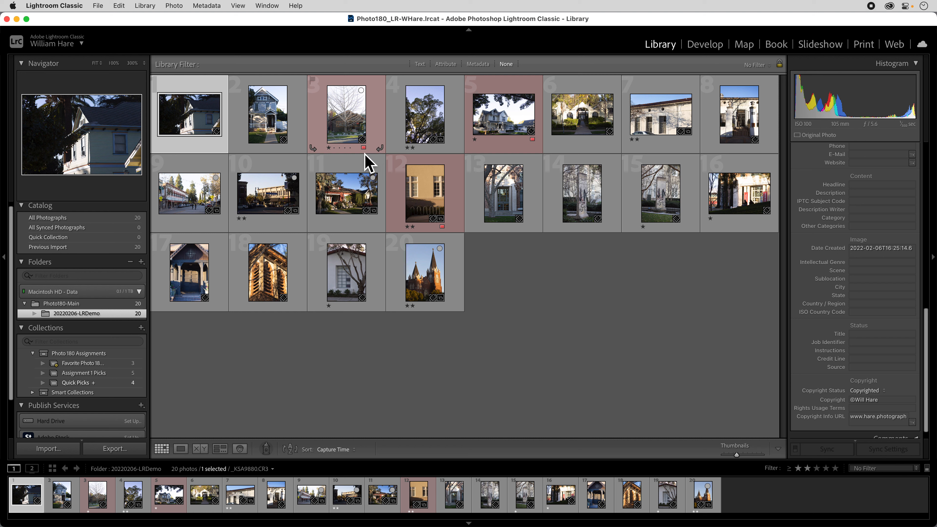
{"action": "scroll", "coordinate": [855, 221], "scroll_direction": "up", "scroll_amount": 8}
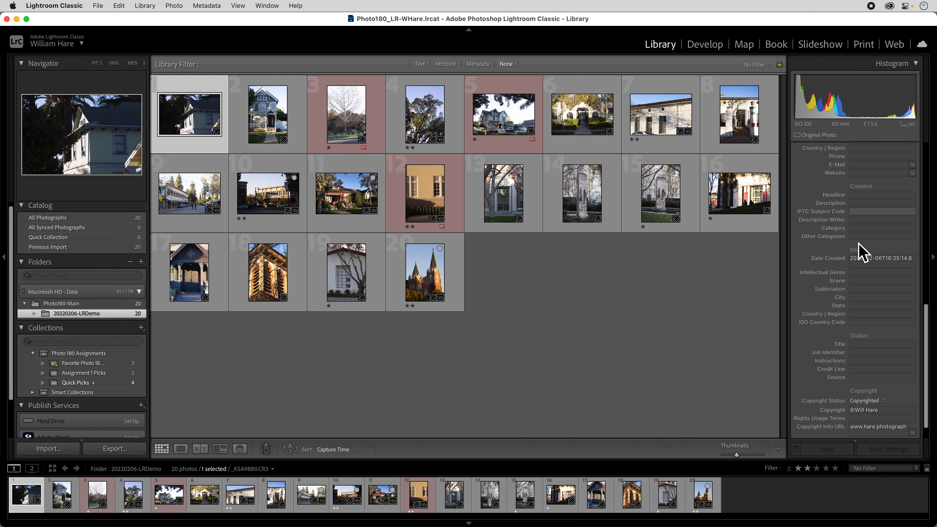
{"action": "scroll", "coordinate": [859, 262], "scroll_direction": "up", "scroll_amount": 3}
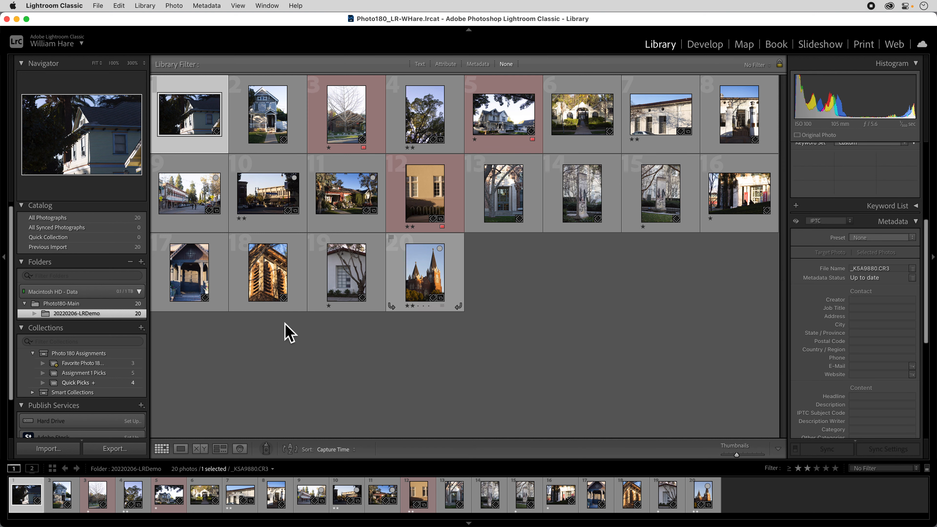